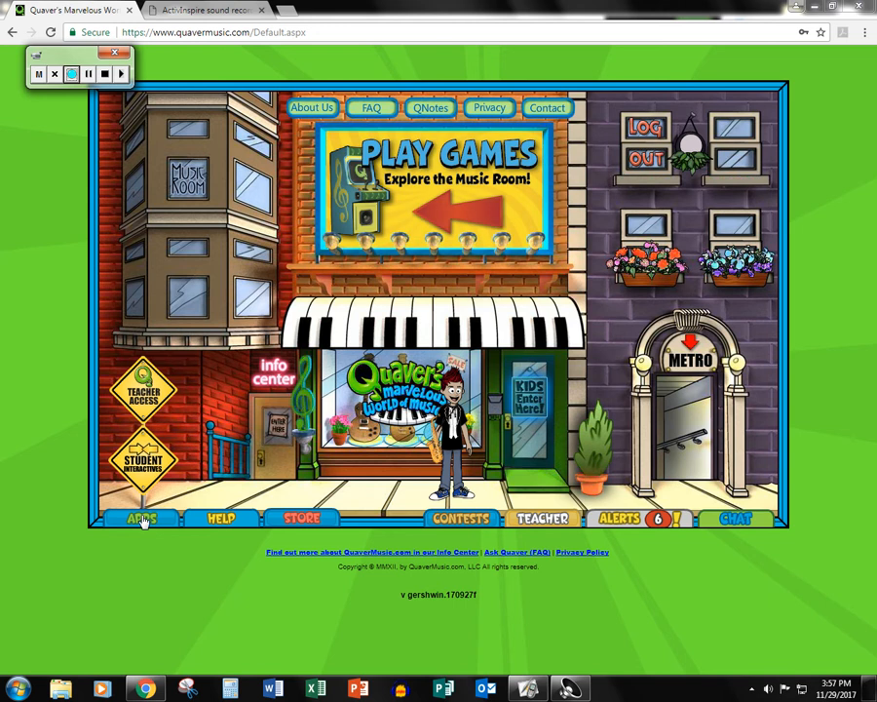
Open QGrooves from the Quaver apps and place Rock A. Piano C Major 1 loops in Keyboards bars 1–4.
{"action": "left_click", "coordinate": [142, 519]}
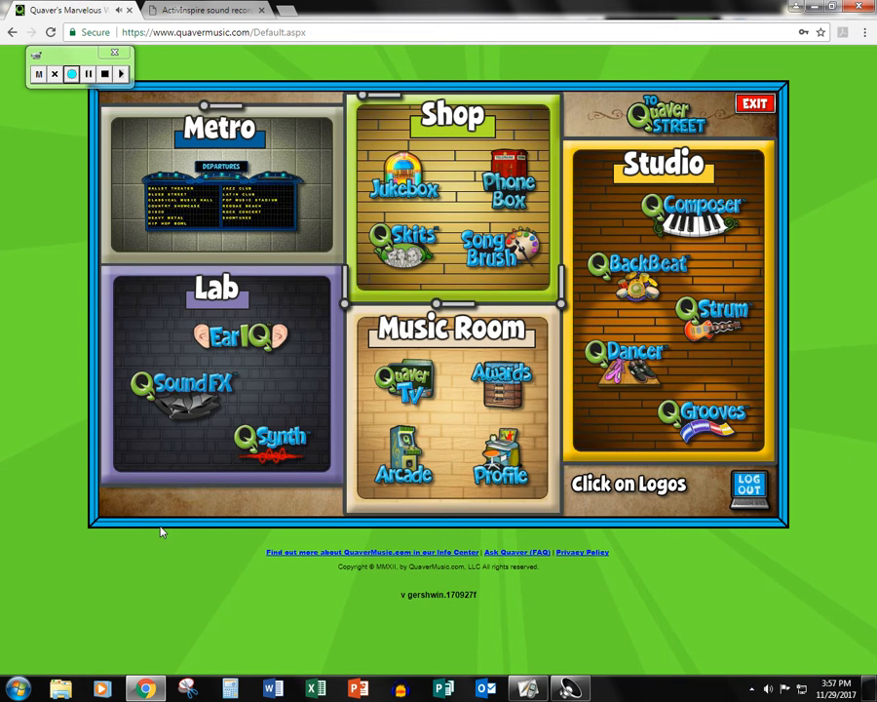
{"action": "left_click", "coordinate": [697, 419]}
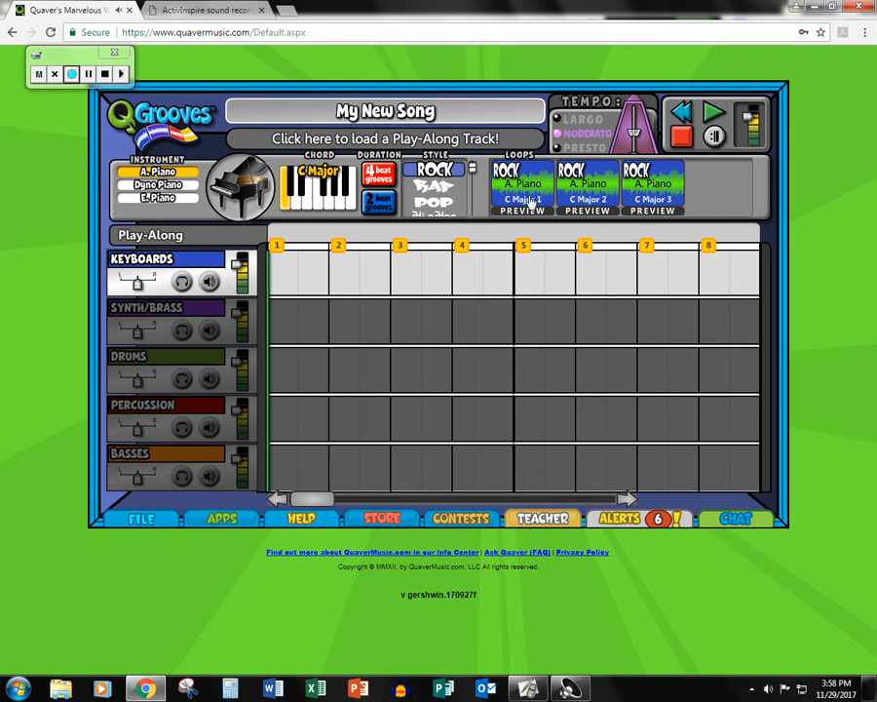
{"action": "left_click_drag", "start_coordinate": [531, 190], "coordinate": [304, 282]}
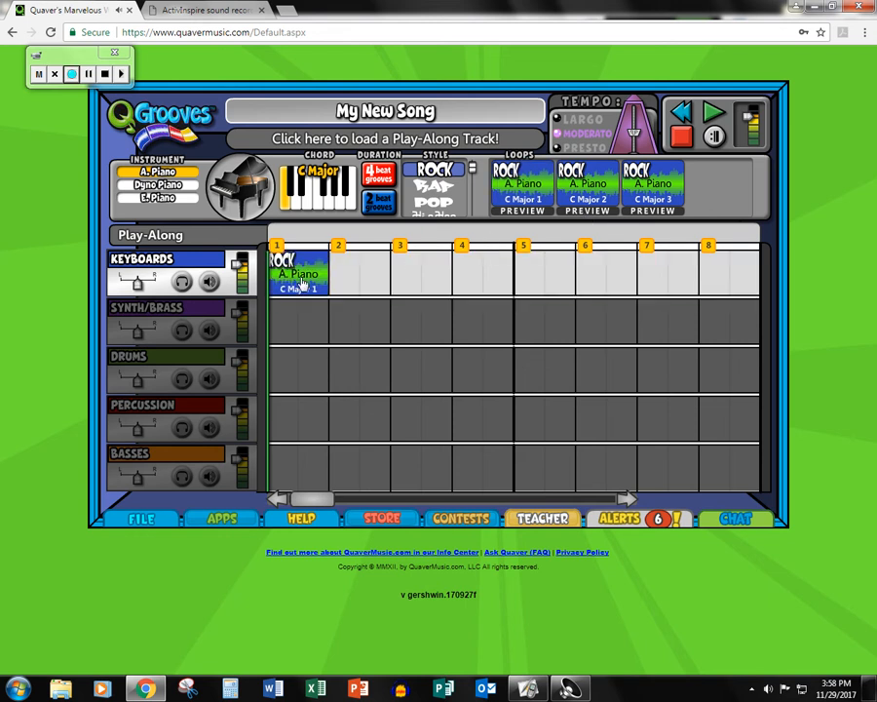
{"action": "left_click_drag", "start_coordinate": [523, 200], "coordinate": [488, 274]}
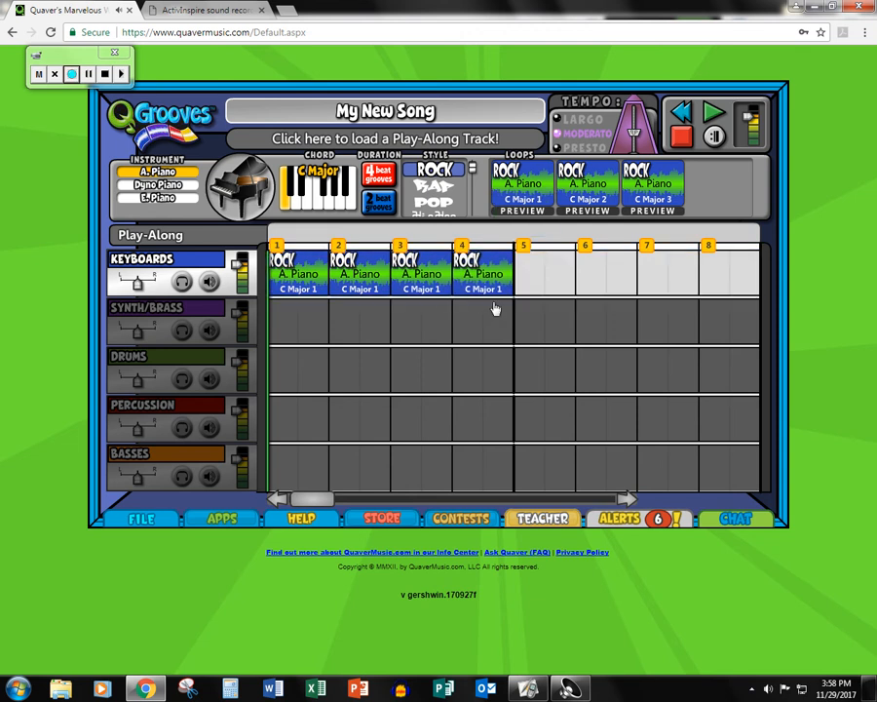
Place Rock A. Piano F Major 1 loops in Keyboards bars 5–6 and C Major 1 loops in bars 7–8.
{"action": "left_click", "coordinate": [318, 207]}
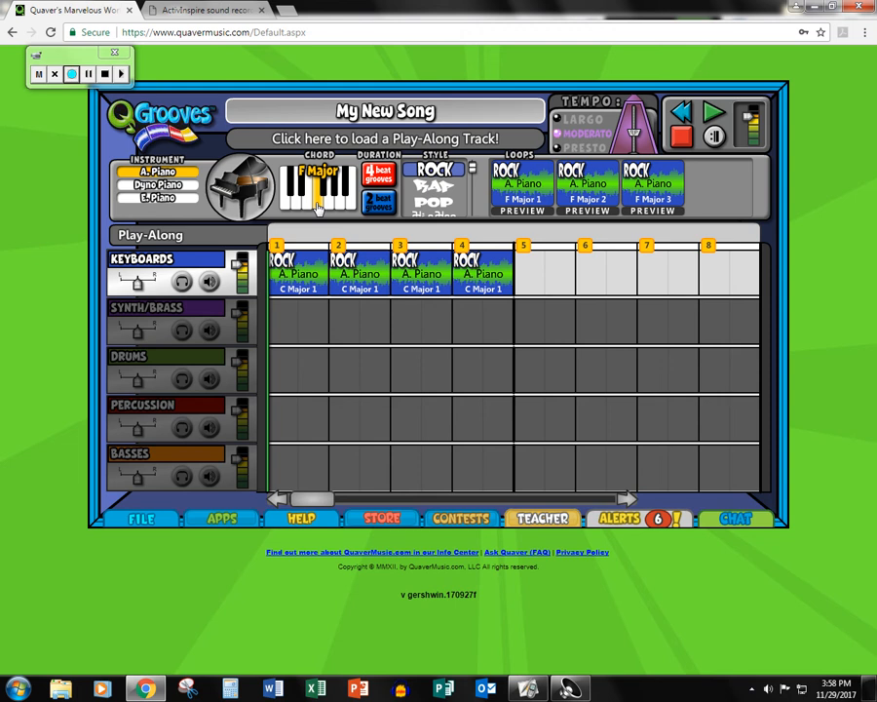
{"action": "left_click_drag", "start_coordinate": [518, 196], "coordinate": [608, 277]}
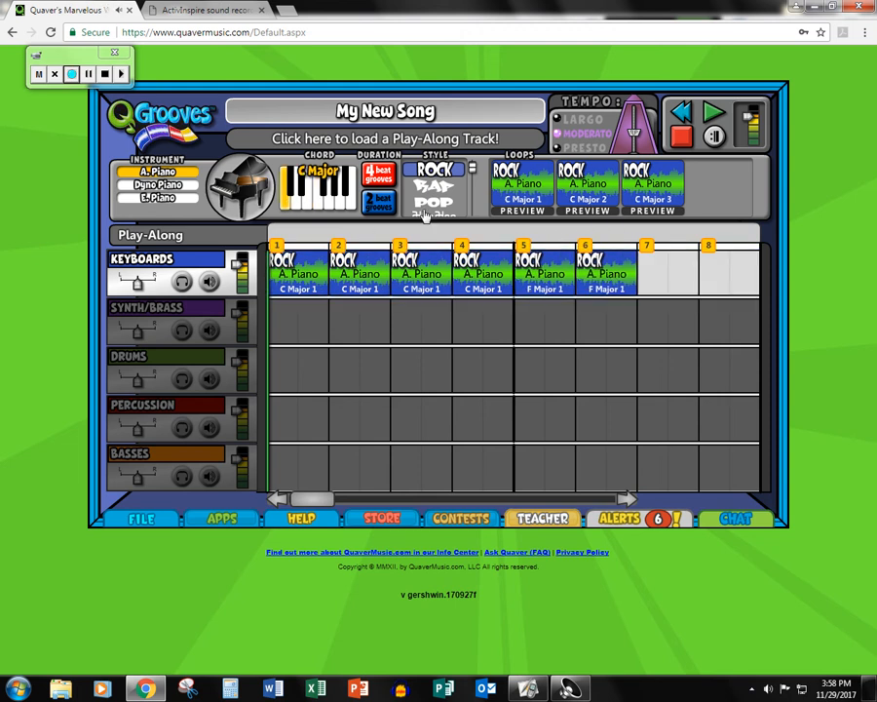
{"action": "left_click_drag", "start_coordinate": [537, 186], "coordinate": [640, 268]}
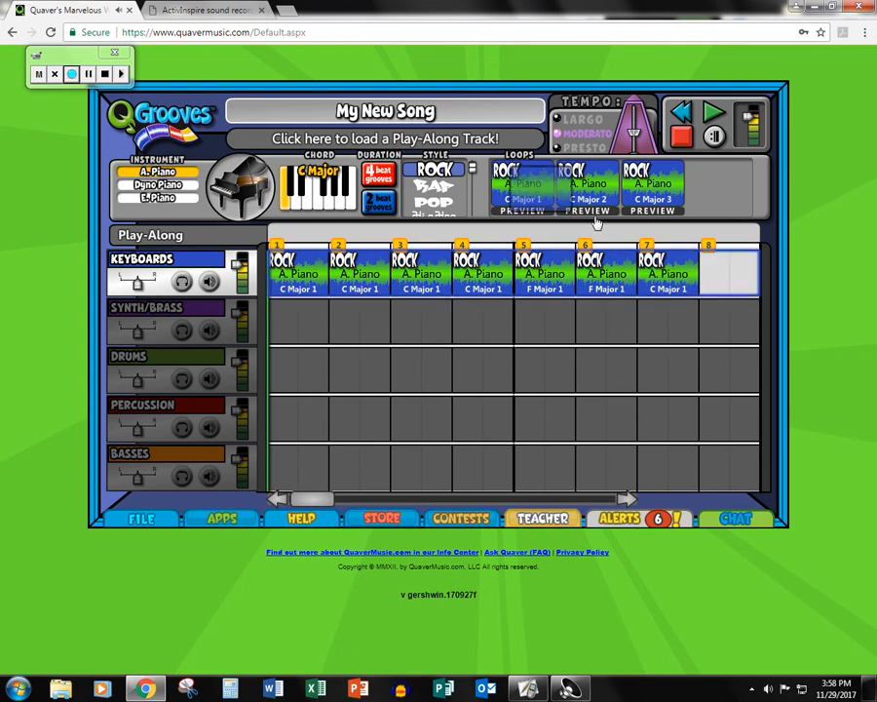
{"action": "left_click_drag", "start_coordinate": [590, 199], "coordinate": [728, 275]}
Fill Keyboards bars 9–12 with Rock A. Piano loops: G Major 1, F Major 1, then C Major 1 in bars 11 and 12.
{"action": "left_click", "coordinate": [627, 498]}
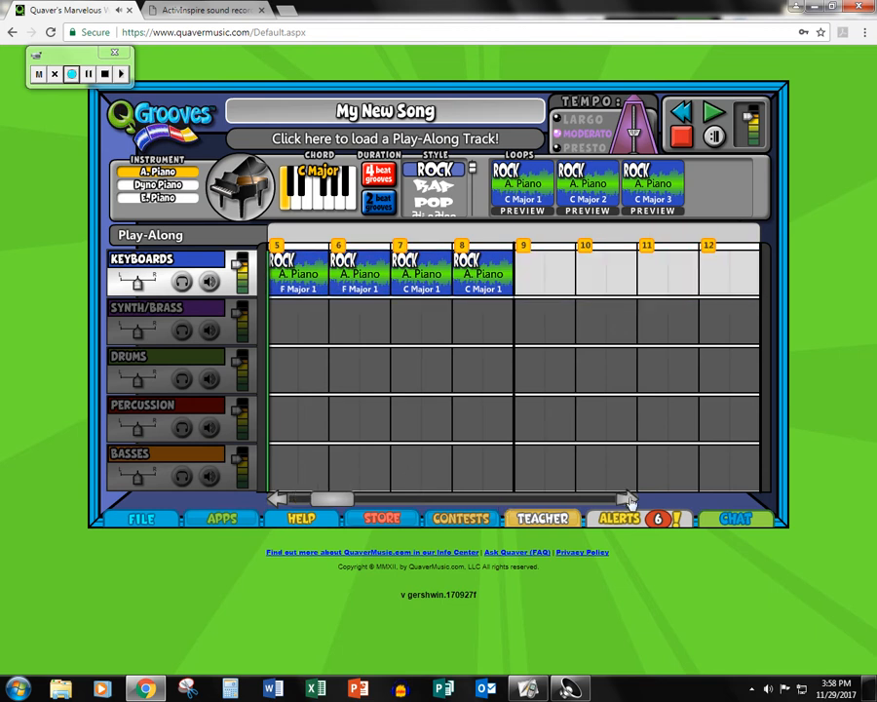
{"action": "left_click", "coordinate": [329, 202]}
{"action": "left_click_drag", "start_coordinate": [522, 185], "coordinate": [526, 261]}
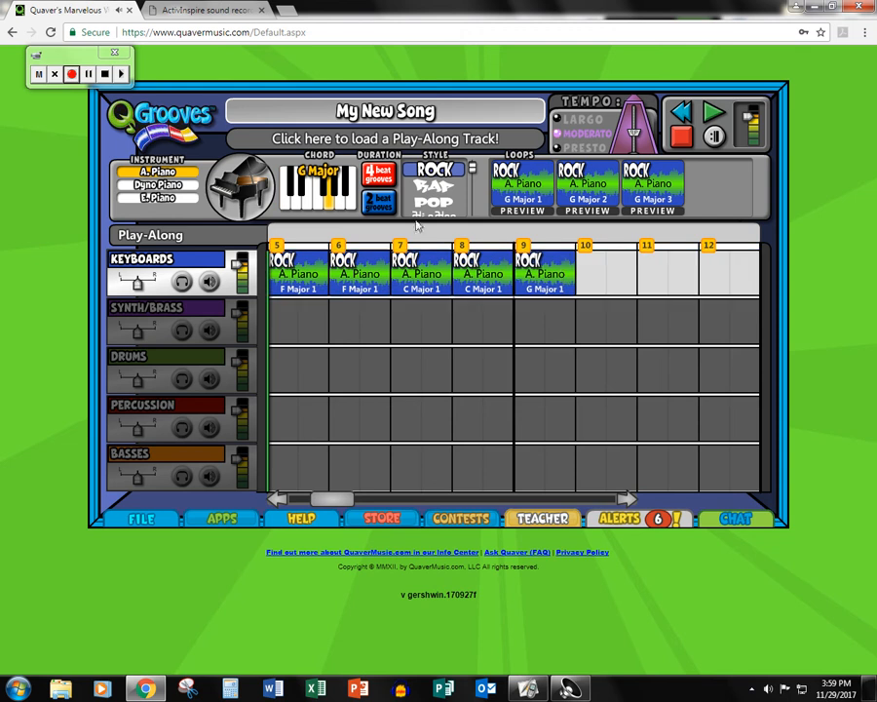
{"action": "left_click", "coordinate": [316, 200]}
{"action": "left_click_drag", "start_coordinate": [523, 185], "coordinate": [591, 263]}
{"action": "left_click", "coordinate": [288, 200]}
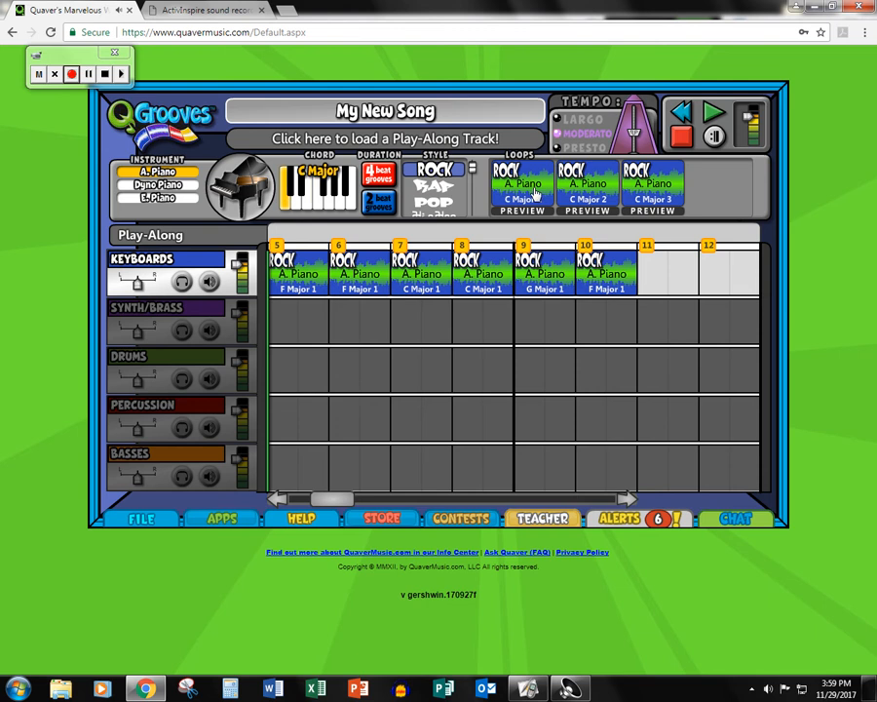
{"action": "left_click_drag", "start_coordinate": [523, 185], "coordinate": [729, 285]}
Play the piano part from bar 1 for a short listen and stop playback.
{"action": "left_click_drag", "start_coordinate": [328, 499], "coordinate": [305, 500]}
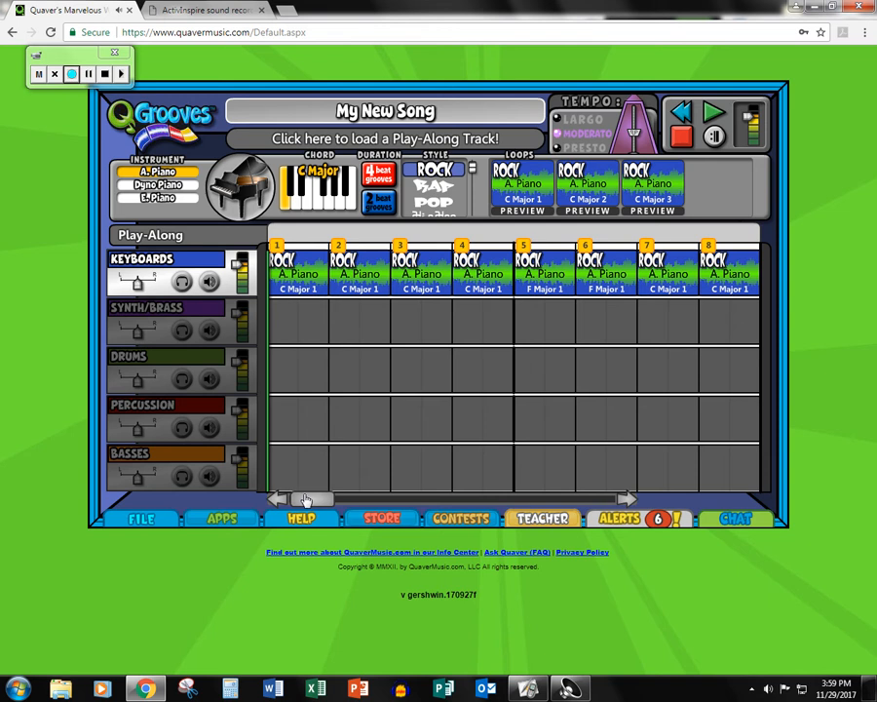
{"action": "left_click", "coordinate": [715, 115]}
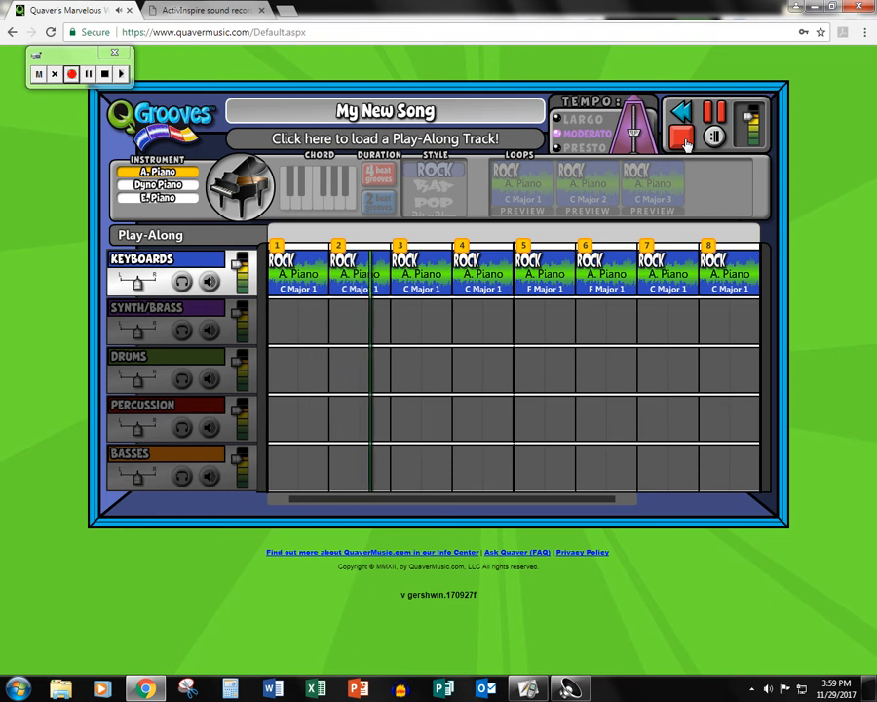
{"action": "left_click", "coordinate": [684, 141]}
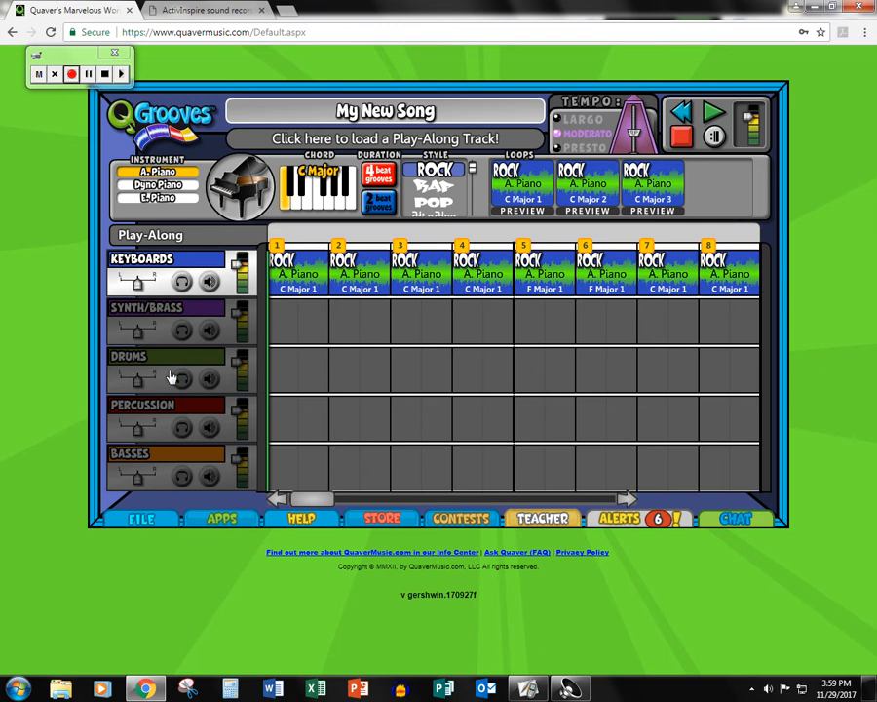
Fill Drums bars 1–8 with Rock Drum Kit loops: 1 in bars 1–3 and 5–7, 2 in bar 4, 3 in bar 8.
{"action": "left_click", "coordinate": [172, 364]}
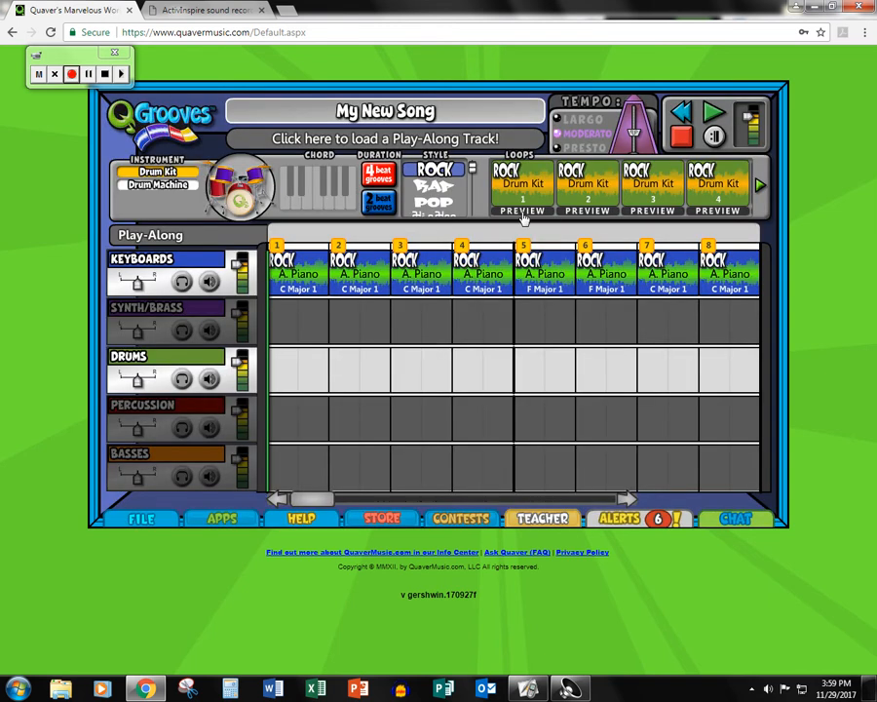
{"action": "left_click_drag", "start_coordinate": [521, 190], "coordinate": [365, 370]}
{"action": "left_click_drag", "start_coordinate": [520, 190], "coordinate": [422, 365]}
{"action": "left_click_drag", "start_coordinate": [590, 193], "coordinate": [484, 366]}
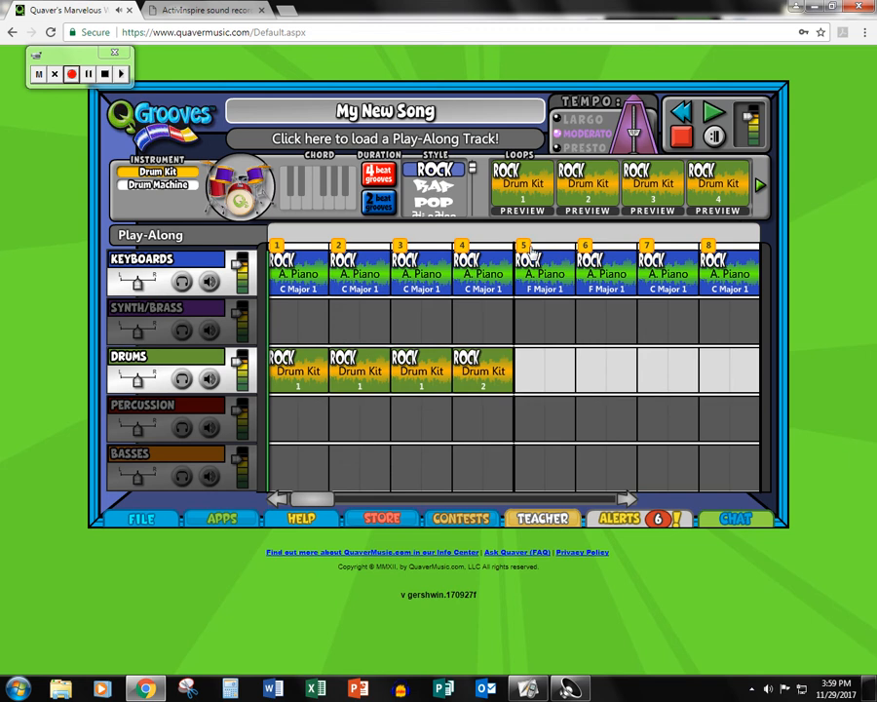
{"action": "left_click_drag", "start_coordinate": [521, 190], "coordinate": [670, 363]}
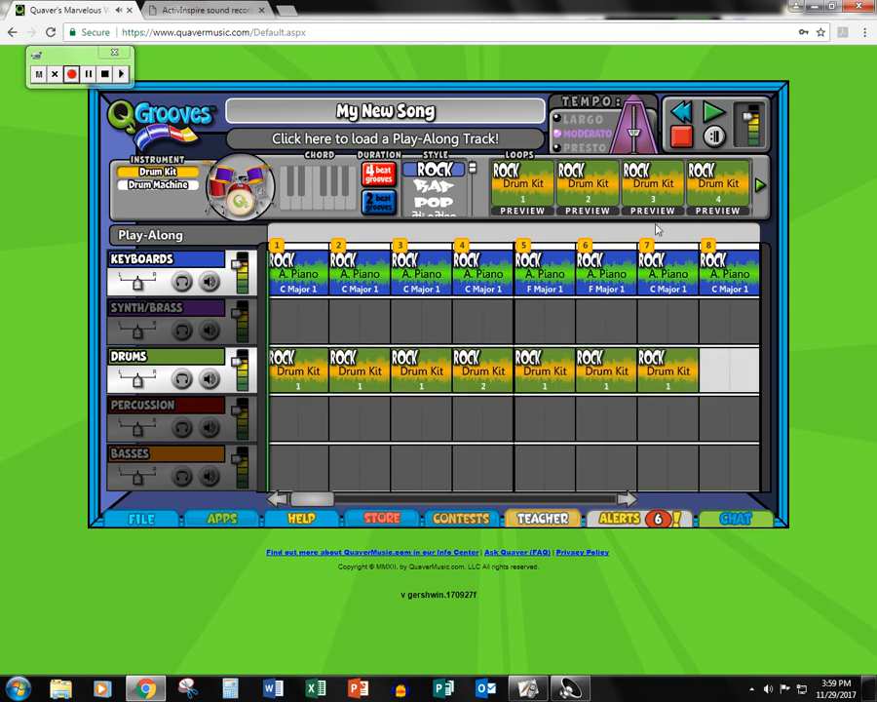
{"action": "left_click_drag", "start_coordinate": [647, 187], "coordinate": [724, 368]}
Fill Drums bars 9–12 with Rock Drum Kit loops: 7 in bars 9–10 and 8 in bars 11–12.
{"action": "left_click", "coordinate": [630, 499]}
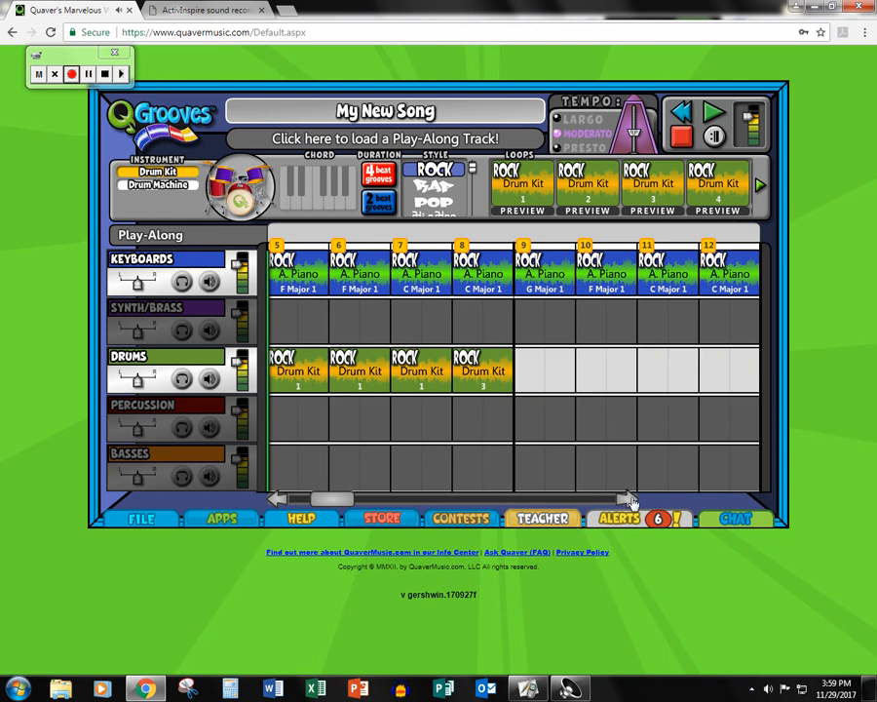
{"action": "left_click", "coordinate": [760, 187]}
{"action": "left_click_drag", "start_coordinate": [655, 191], "coordinate": [604, 368]}
{"action": "left_click_drag", "start_coordinate": [717, 200], "coordinate": [673, 371]}
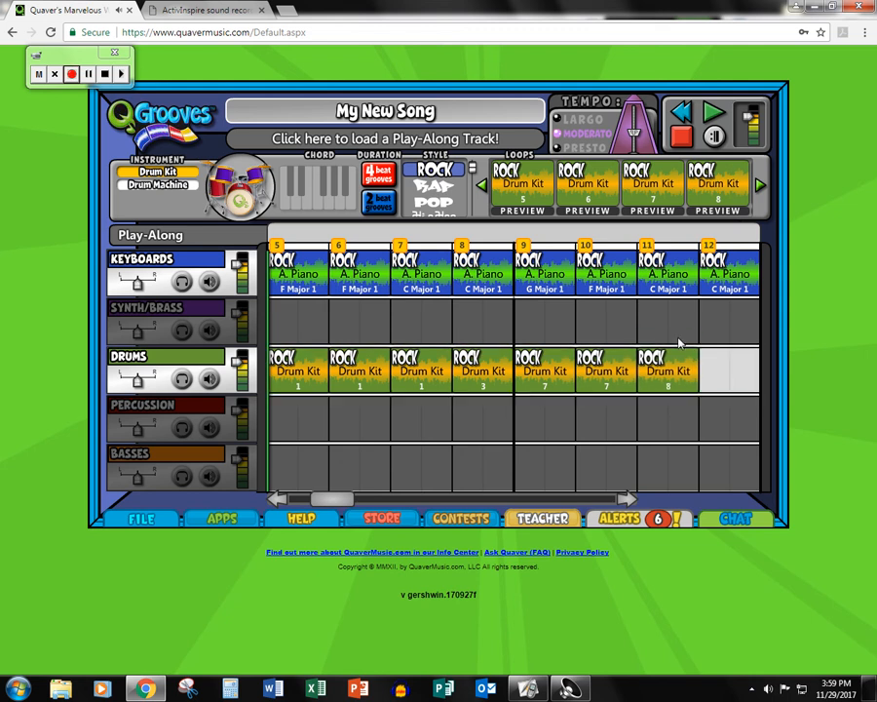
{"action": "left_click_drag", "start_coordinate": [720, 200], "coordinate": [741, 371]}
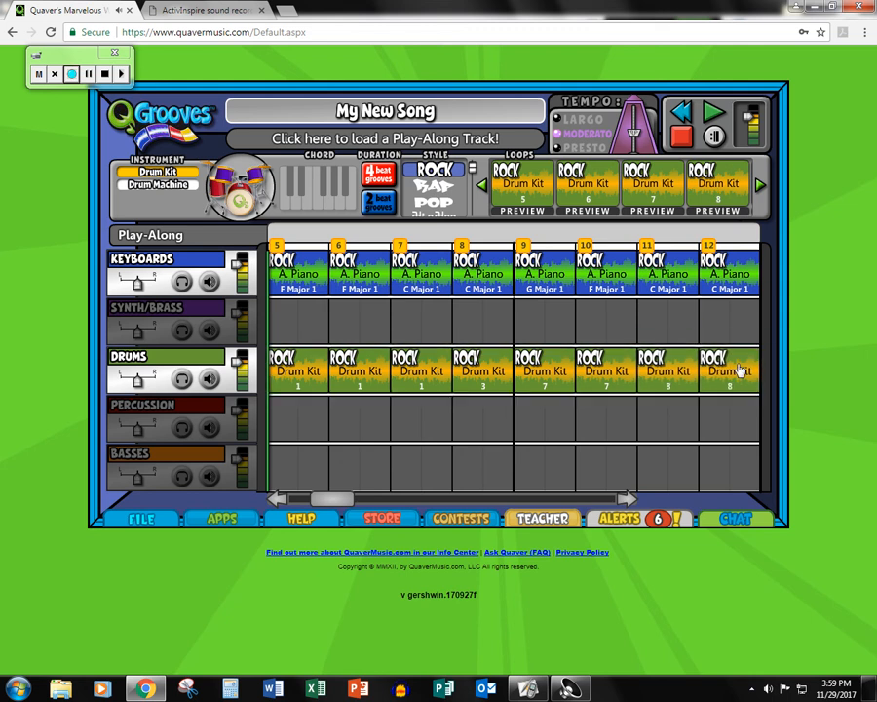
Rewind the song, listen briefly to the piano and drums together, and pause playback.
{"action": "left_click", "coordinate": [681, 112]}
{"action": "left_click", "coordinate": [711, 116]}
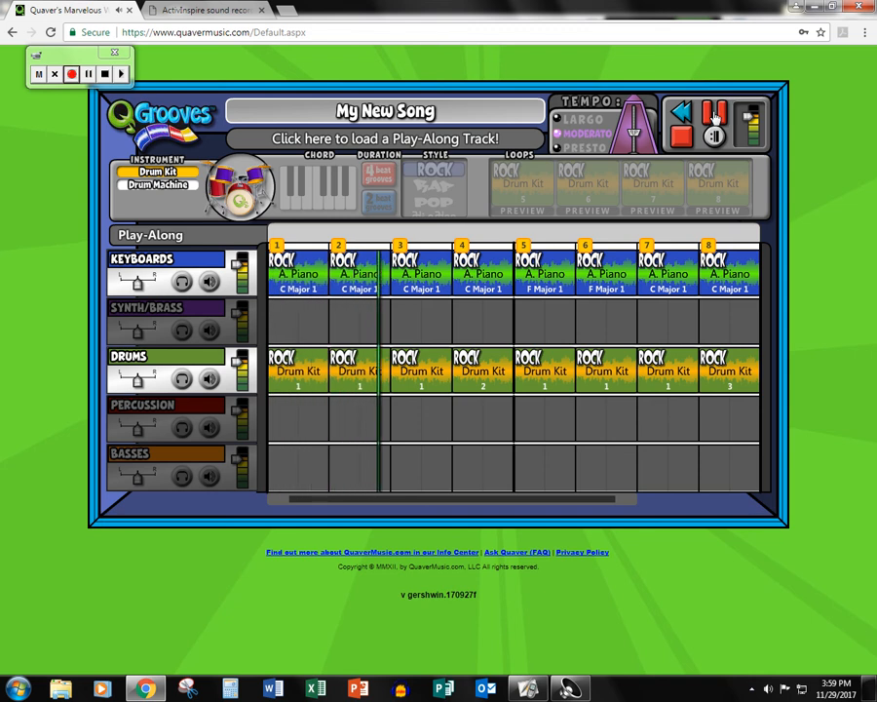
{"action": "left_click", "coordinate": [715, 116]}
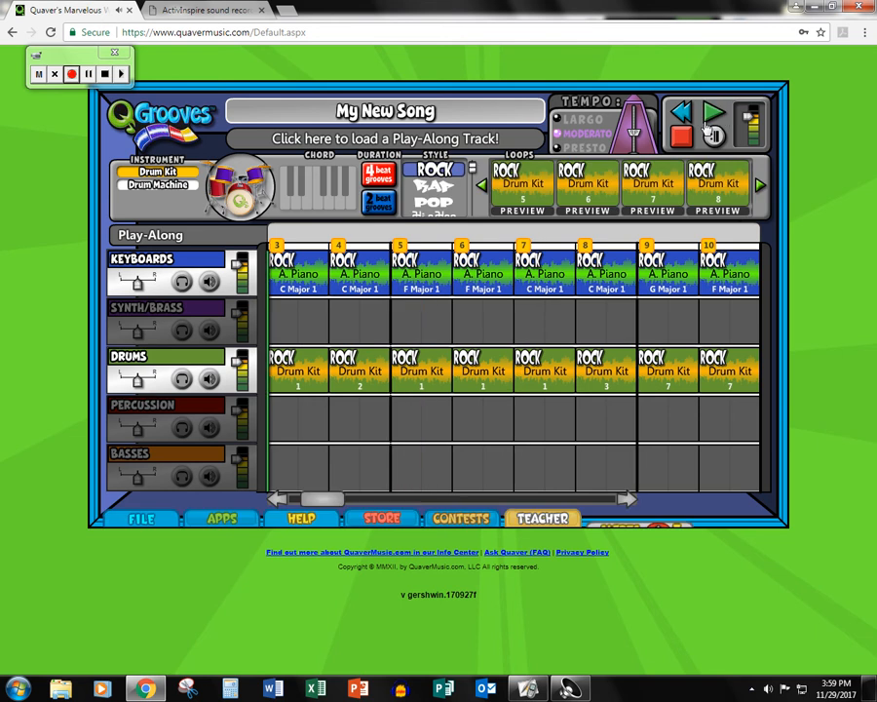
Place Rock Electric Bass C Major 1 loops on the Basses track and arrange them in bars 1–4.
{"action": "left_click", "coordinate": [220, 455]}
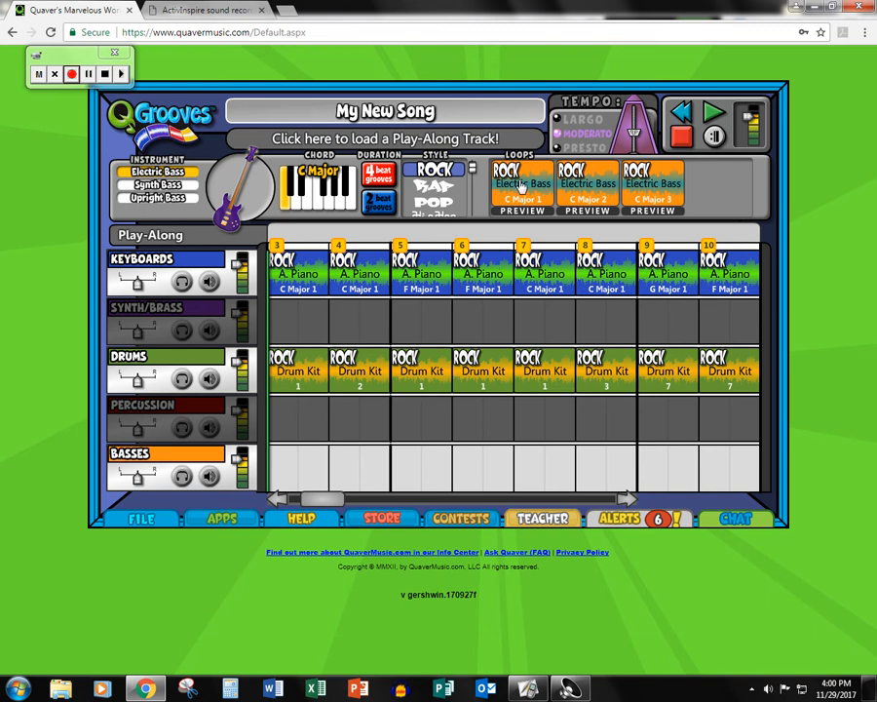
{"action": "left_click_drag", "start_coordinate": [521, 185], "coordinate": [307, 464]}
{"action": "left_click_drag", "start_coordinate": [521, 201], "coordinate": [484, 464]}
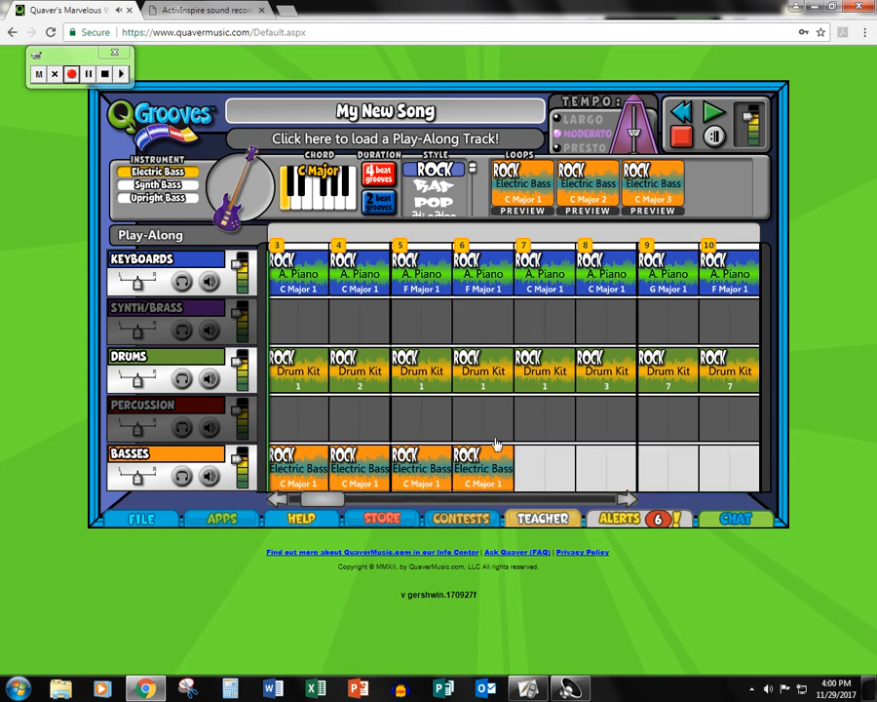
{"action": "left_click_drag", "start_coordinate": [326, 501], "coordinate": [305, 504]}
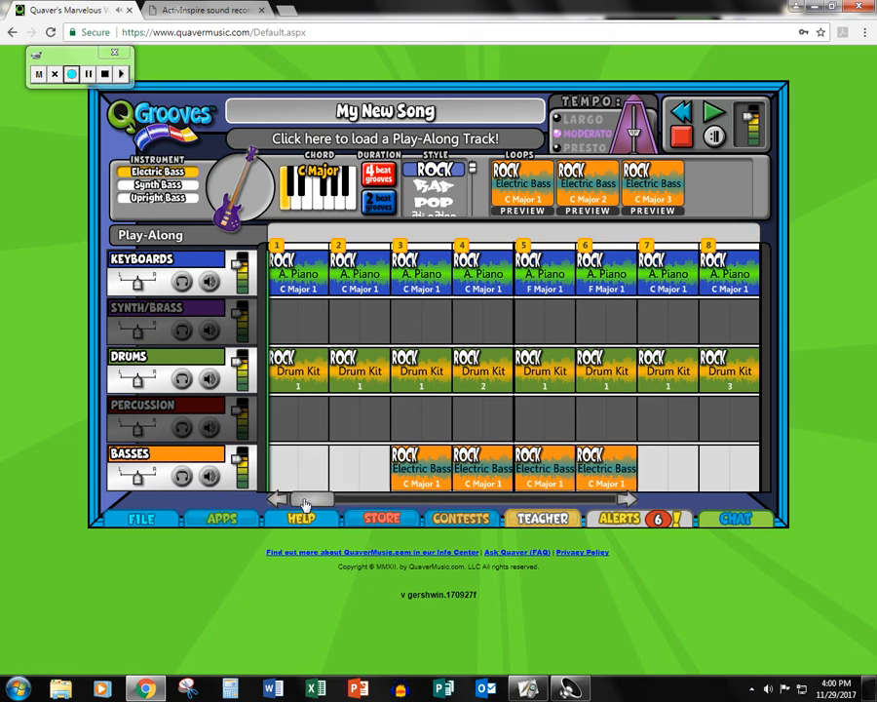
{"action": "left_click_drag", "start_coordinate": [546, 484], "coordinate": [301, 472]}
{"action": "left_click_drag", "start_coordinate": [614, 468], "coordinate": [357, 460]}
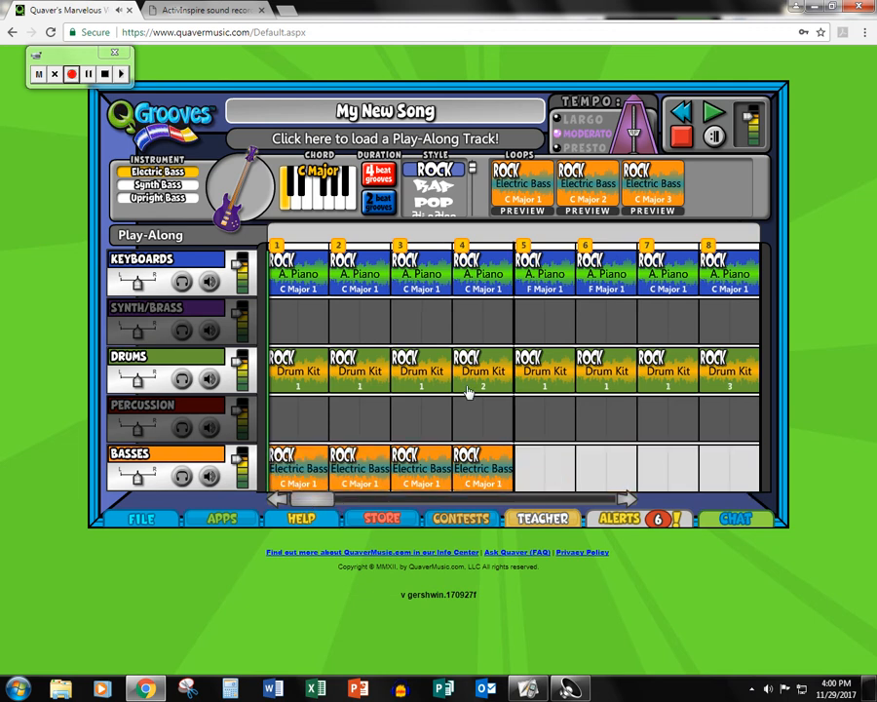
Place Rock Electric Bass F Major 1 loops in Basses bars 5–6 and C Major 1 loops in bars 7–8.
{"action": "left_click", "coordinate": [531, 265]}
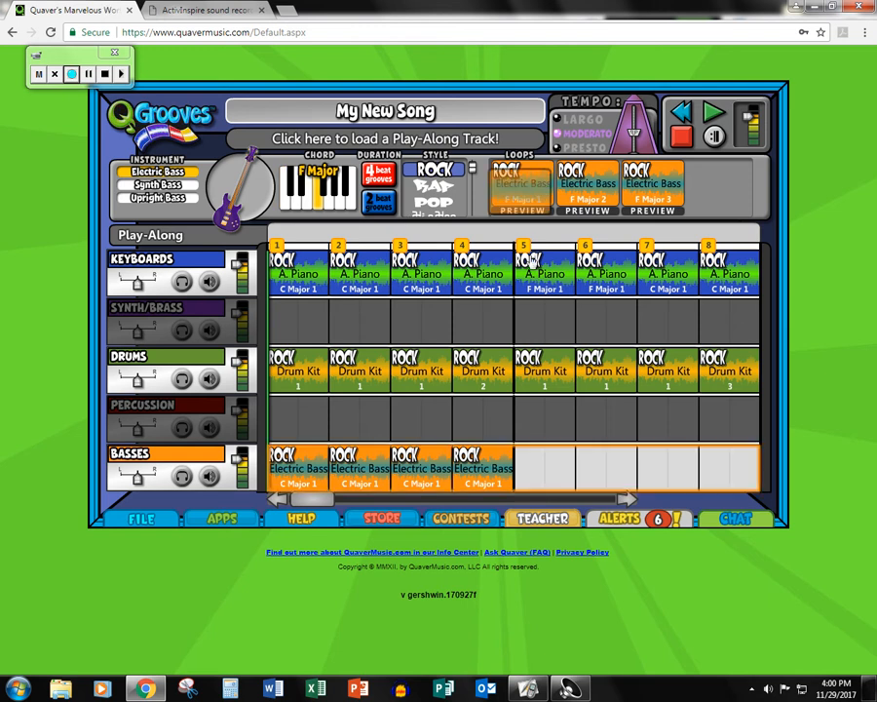
{"action": "left_click_drag", "start_coordinate": [531, 262], "coordinate": [550, 473]}
{"action": "left_click_drag", "start_coordinate": [526, 192], "coordinate": [610, 468]}
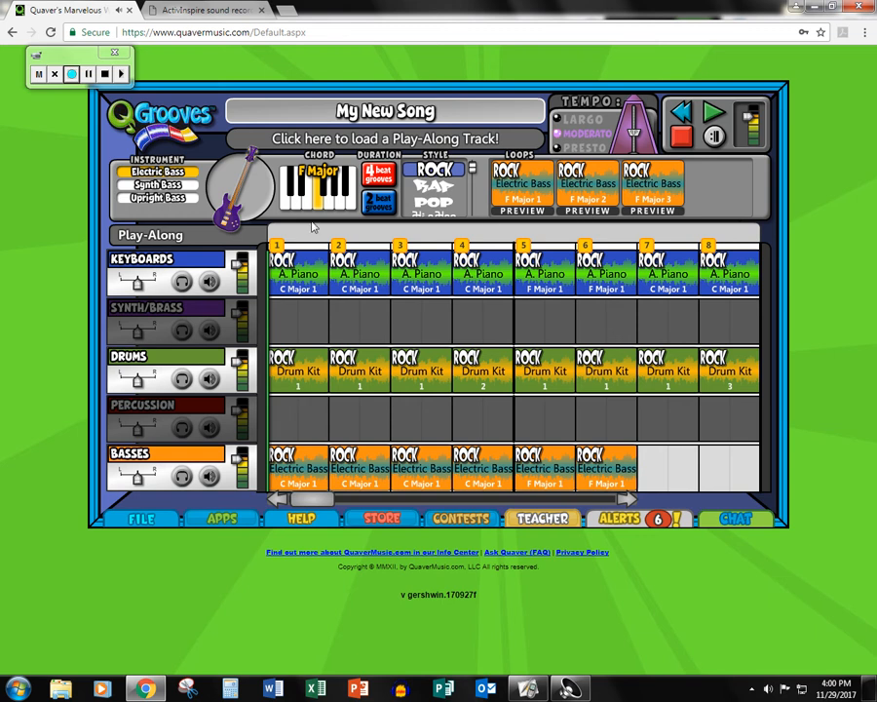
{"action": "left_click", "coordinate": [287, 207]}
{"action": "left_click_drag", "start_coordinate": [526, 192], "coordinate": [716, 466]}
Fill Basses bars 9–12 with Rock Electric Bass loops: G Major 1, F Major 1, then C Major 1 in bars 11 and 12.
{"action": "left_click", "coordinate": [628, 500]}
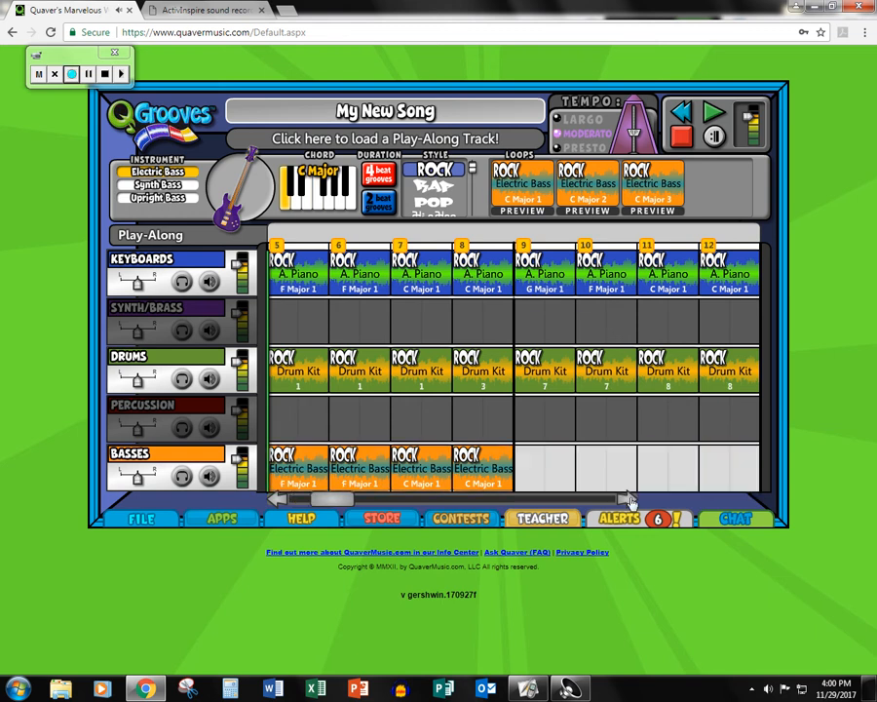
{"action": "left_click", "coordinate": [337, 202]}
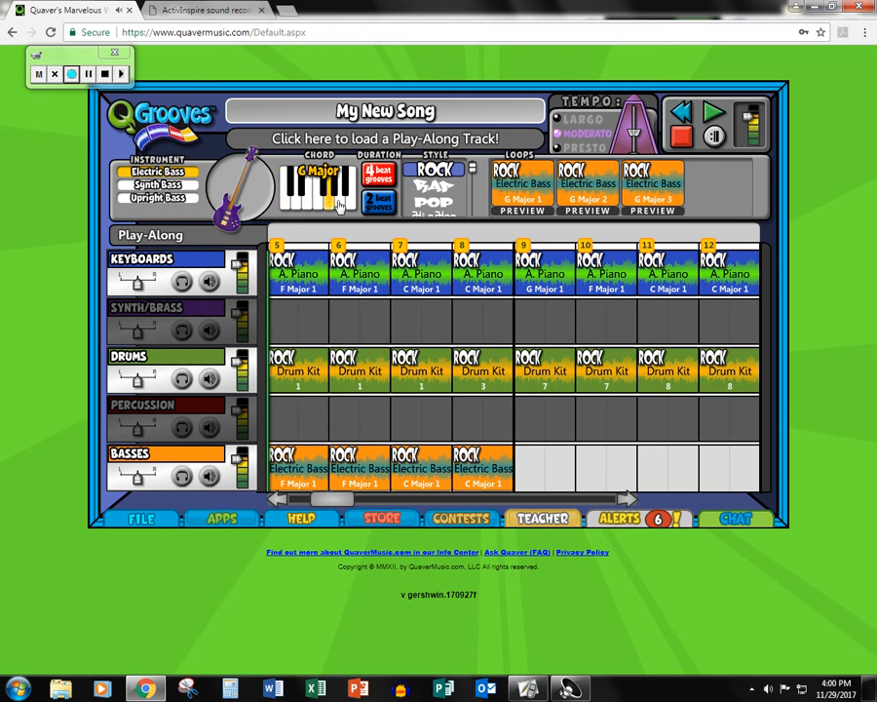
{"action": "left_click_drag", "start_coordinate": [517, 195], "coordinate": [548, 466]}
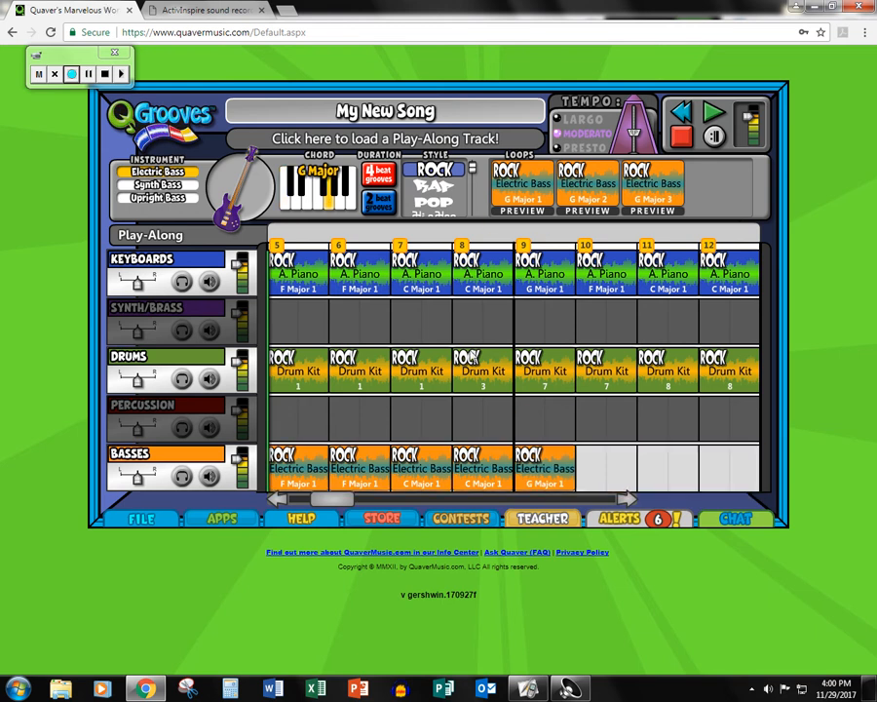
{"action": "left_click", "coordinate": [317, 202]}
{"action": "left_click_drag", "start_coordinate": [522, 192], "coordinate": [599, 458]}
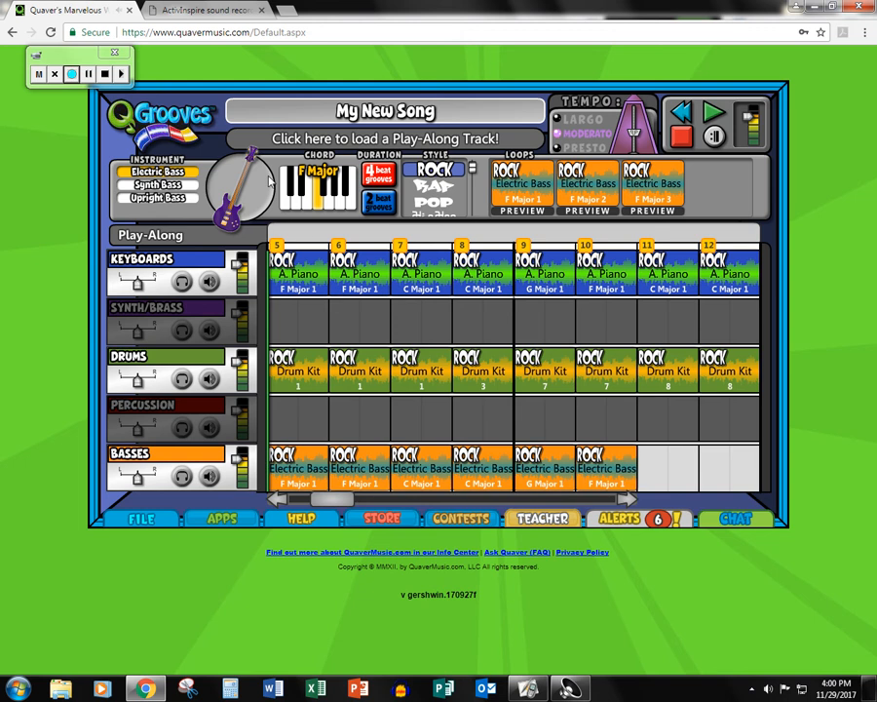
{"action": "left_click", "coordinate": [288, 202]}
{"action": "left_click_drag", "start_coordinate": [521, 192], "coordinate": [719, 475]}
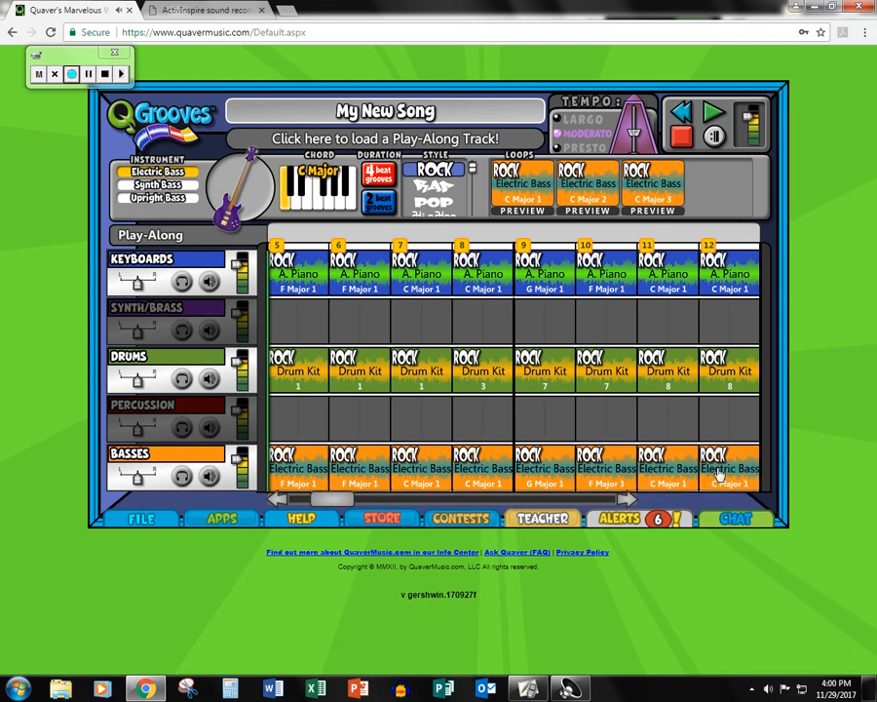
Play the song from bar 1 and, during playback, lower the Keyboards volume and pan that track to the left channel.
{"action": "left_click_drag", "start_coordinate": [310, 505], "coordinate": [290, 505]}
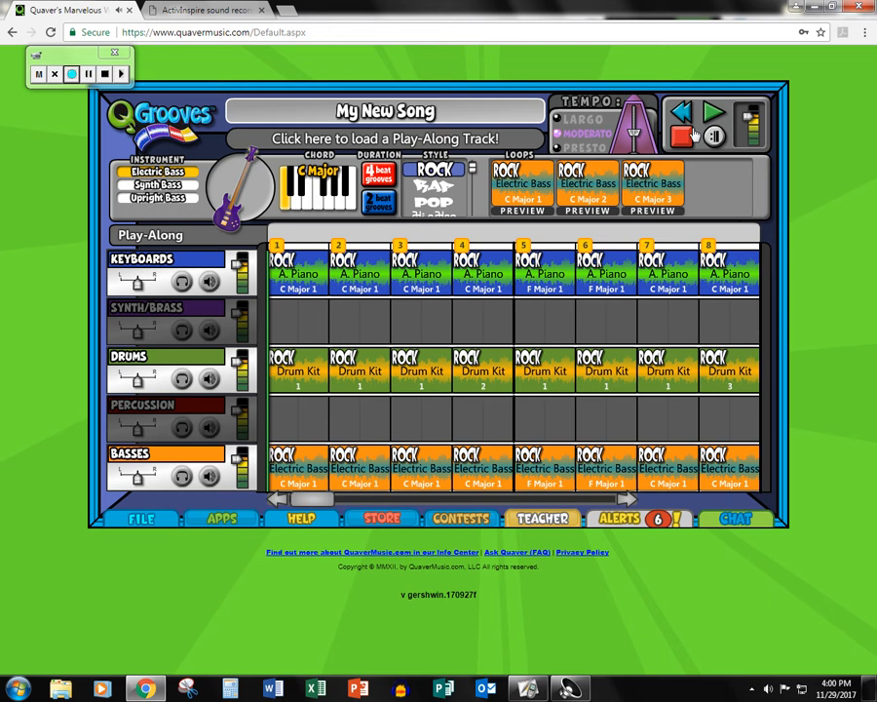
{"action": "left_click", "coordinate": [715, 115]}
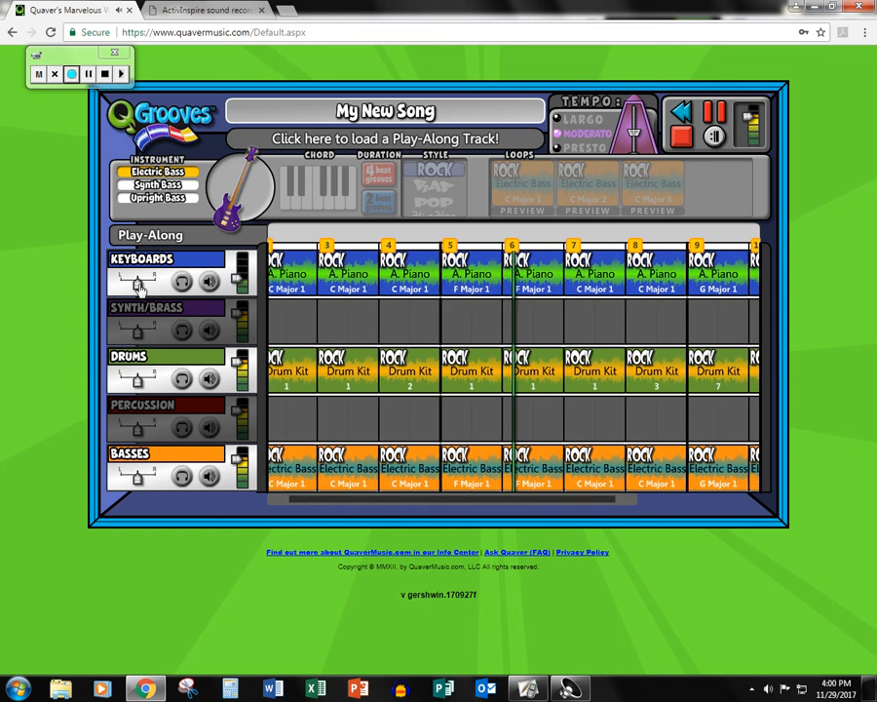
{"action": "left_click_drag", "start_coordinate": [139, 287], "coordinate": [125, 289]}
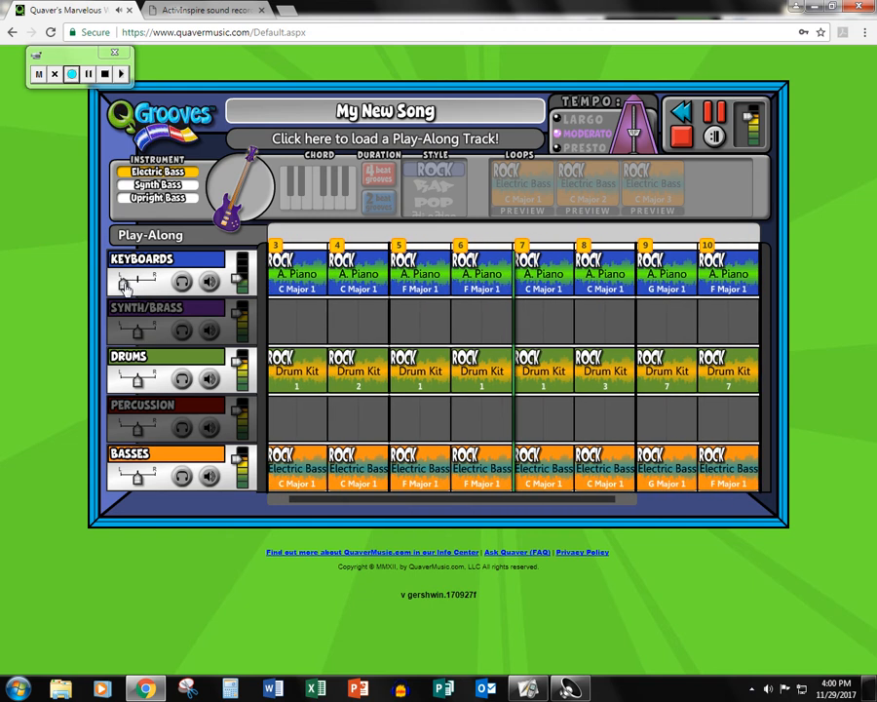
Pan the Basses track slightly to the right channel and fine-tune the left pan of the Keyboards track.
{"action": "mouse_move", "coordinate": [138, 480]}
{"action": "left_mouse_down"}
{"action": "mouse_move", "coordinate": [155, 481]}
{"action": "mouse_move", "coordinate": [148, 480]}
{"action": "left_mouse_up"}
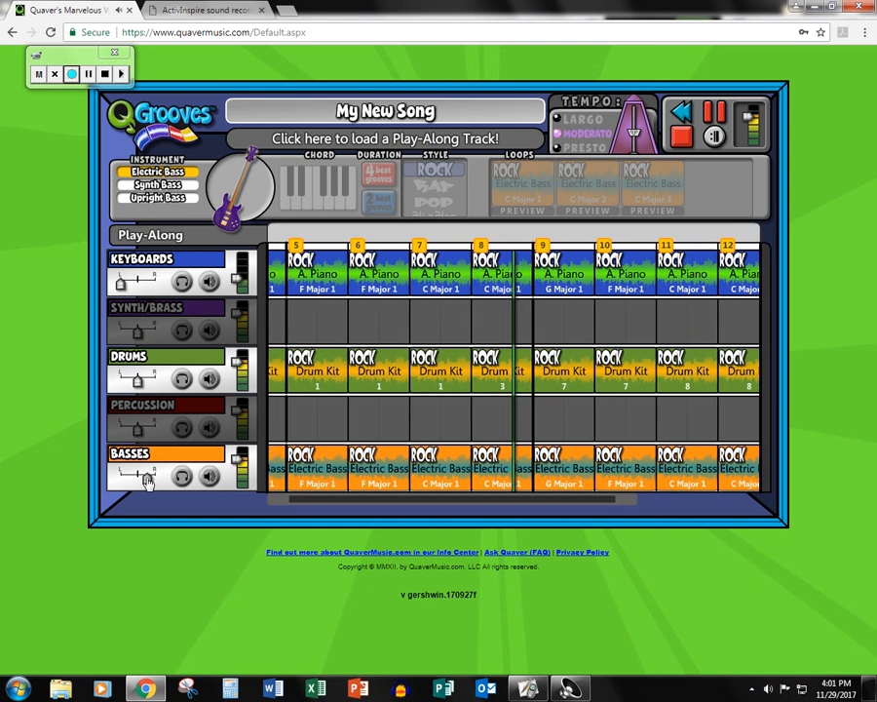
{"action": "left_click_drag", "start_coordinate": [120, 287], "coordinate": [123, 289]}
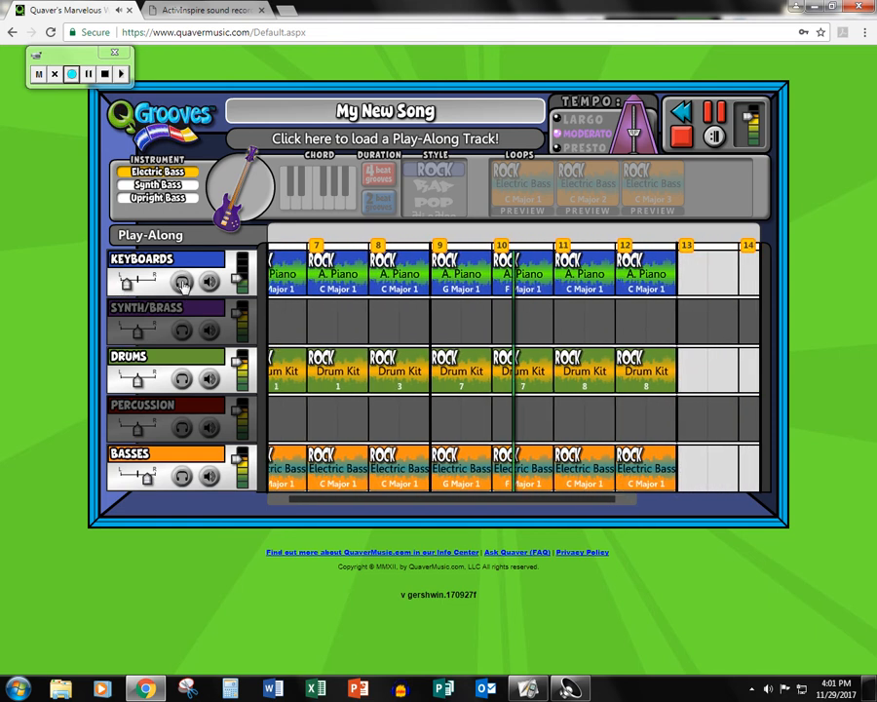
{"action": "left_click", "coordinate": [183, 380]}
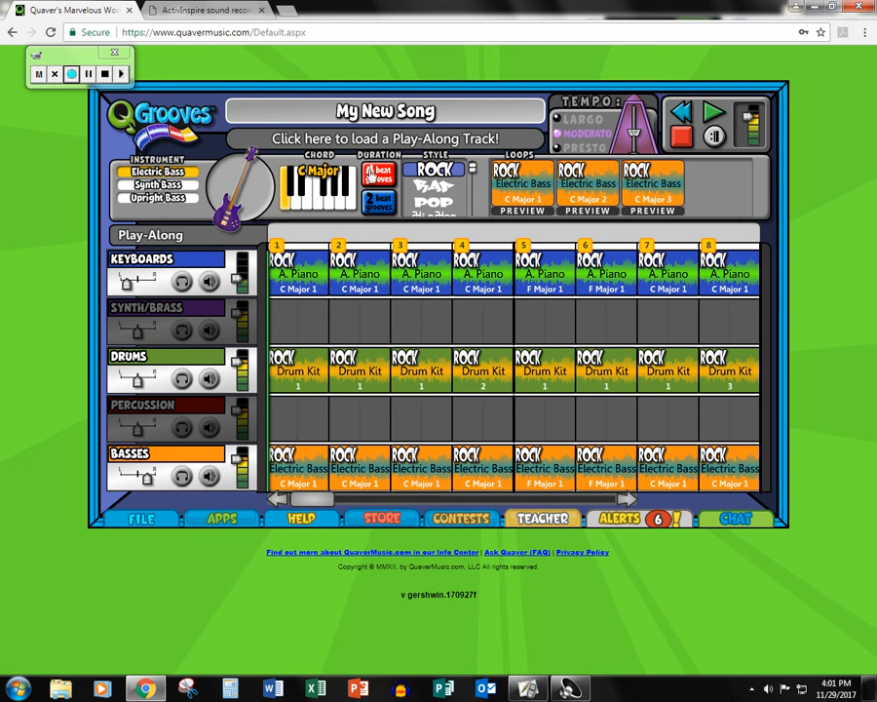
Rename the song as Blues Song.
{"action": "left_click", "coordinate": [373, 112]}
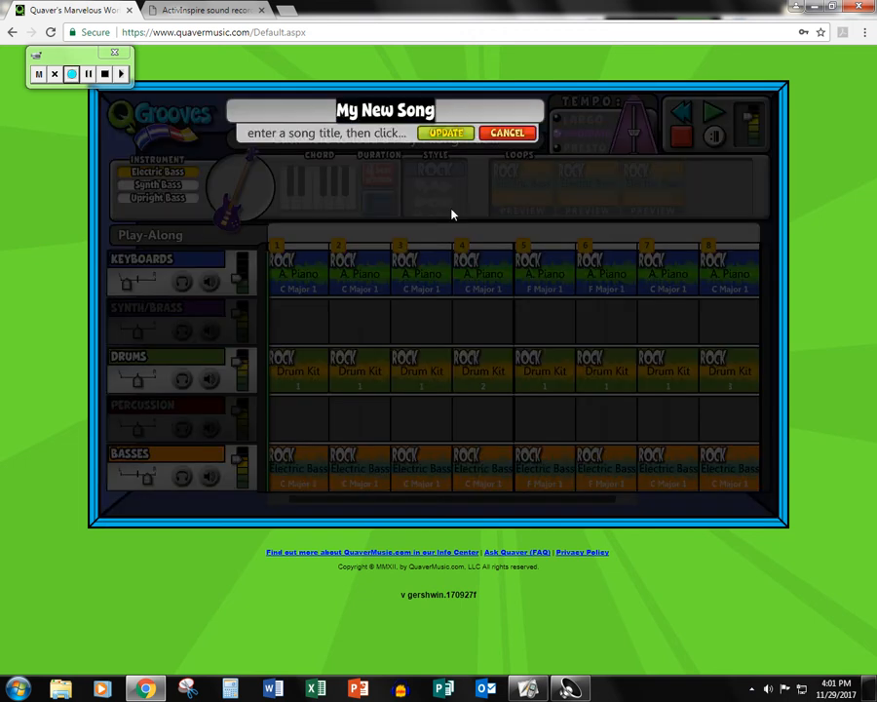
{"action": "type", "text": "Blues"}
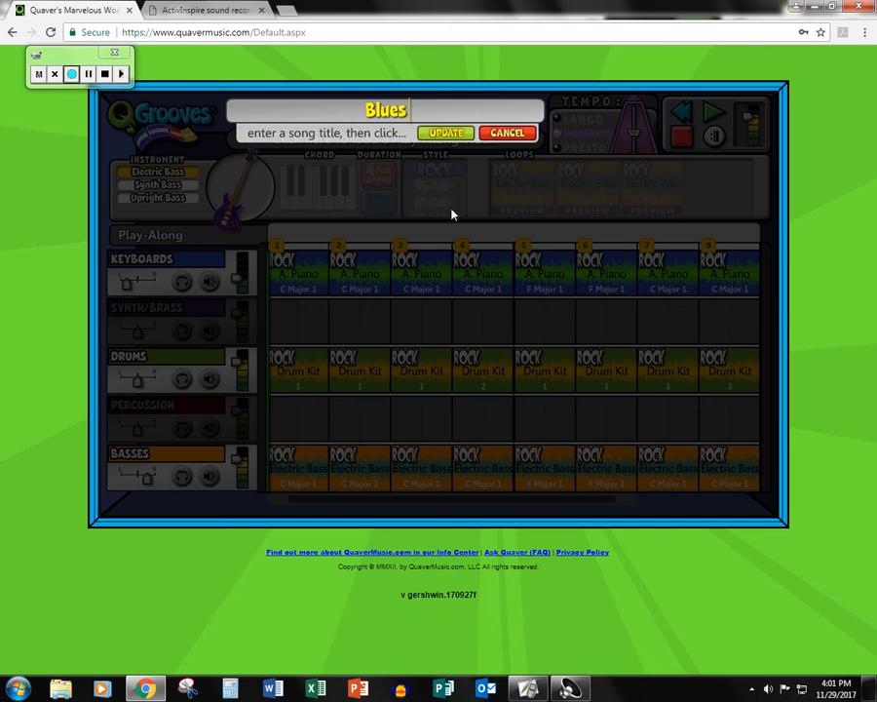
{"action": "type", "text": " Song"}
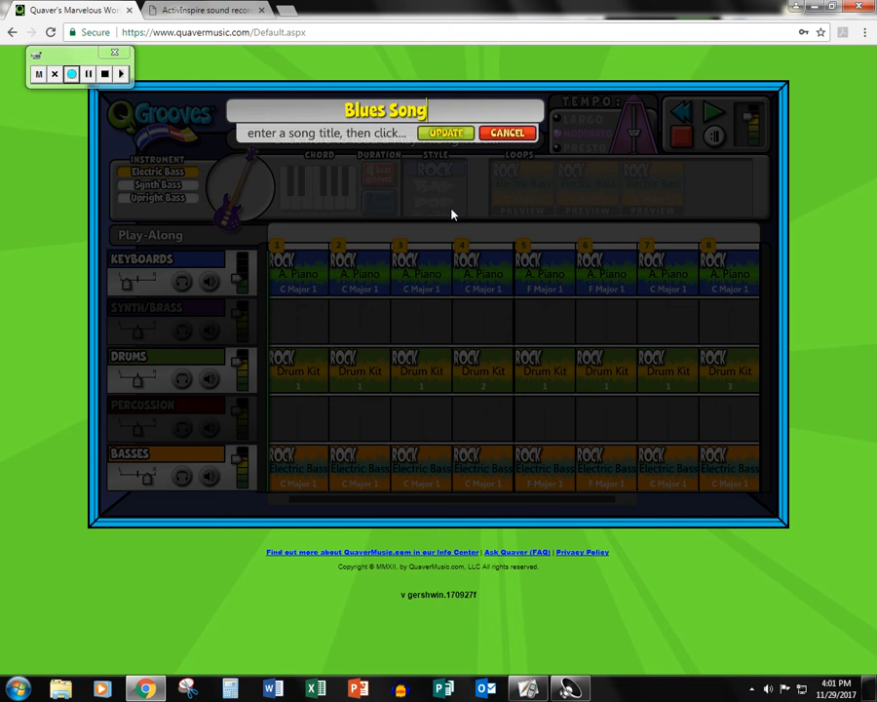
{"action": "left_click", "coordinate": [452, 139]}
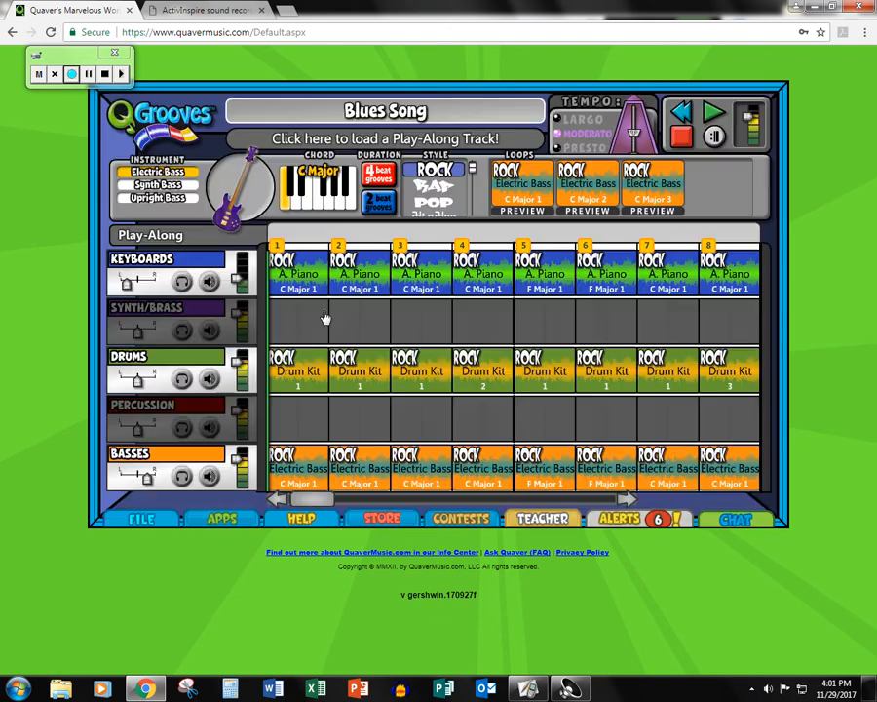
Publish the song as an MP3 titled Blues Song, accepting the purchase.
{"action": "left_click", "coordinate": [142, 519]}
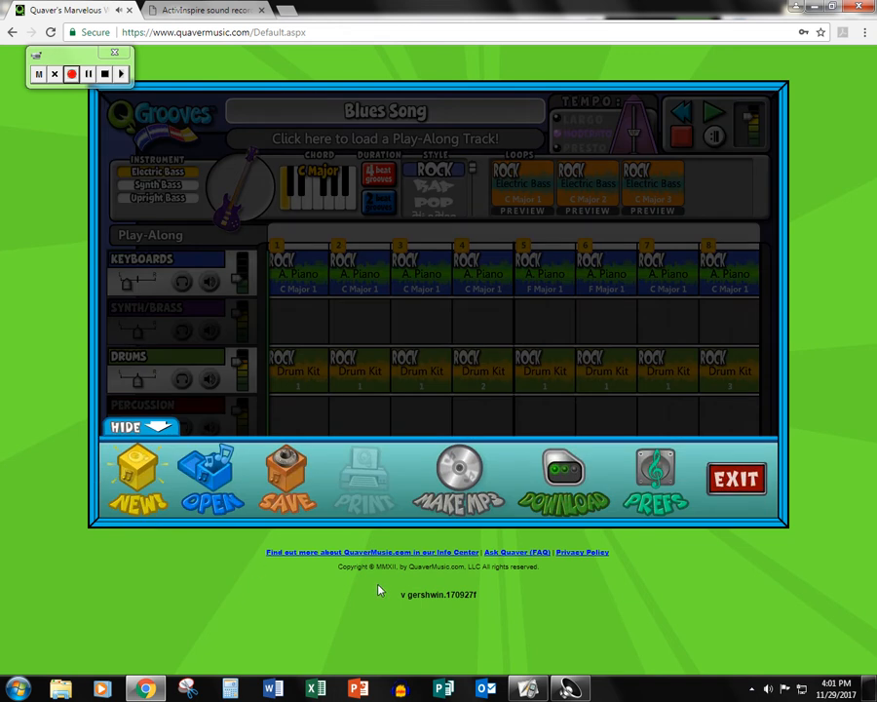
{"action": "left_click", "coordinate": [468, 484]}
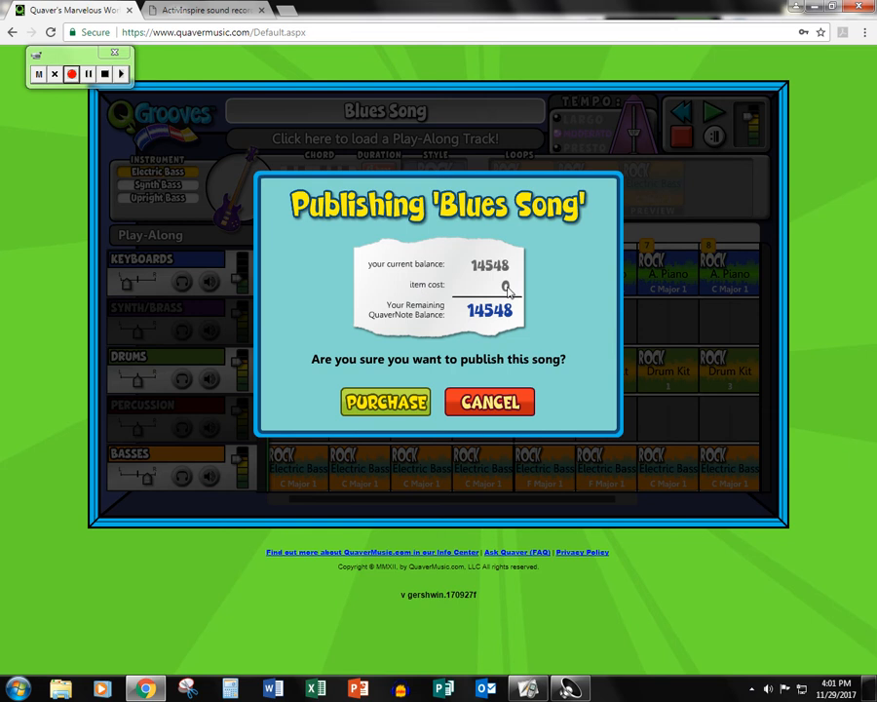
{"action": "left_click", "coordinate": [403, 405]}
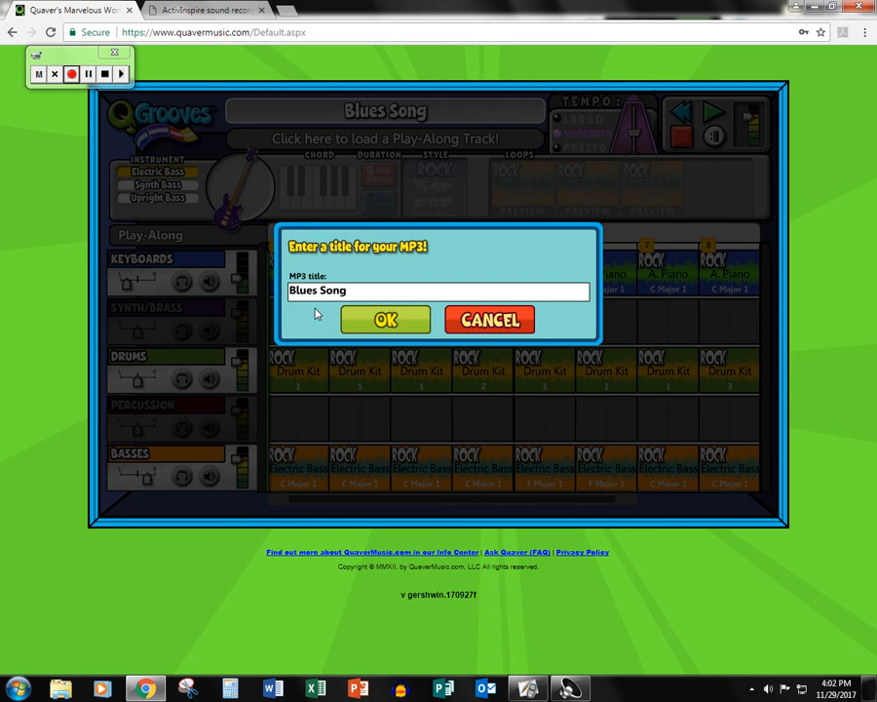
{"action": "left_click", "coordinate": [386, 319]}
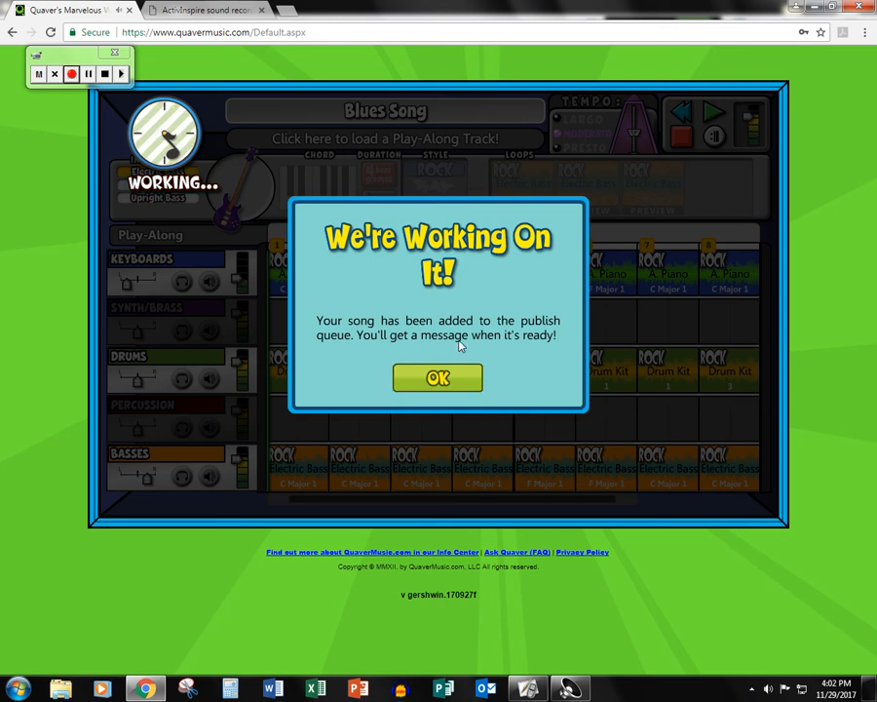
{"action": "left_click", "coordinate": [451, 380]}
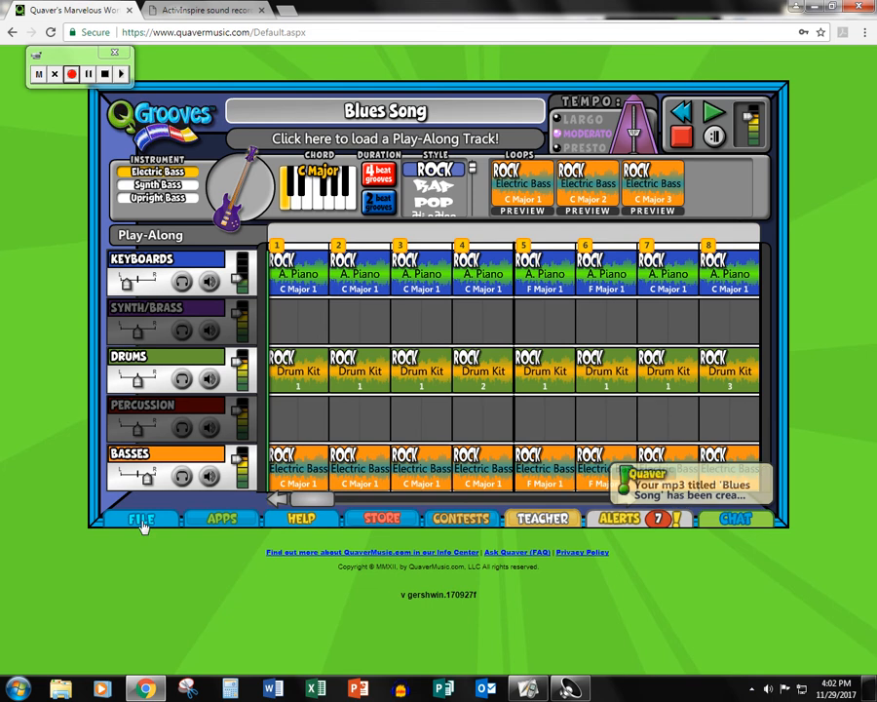
Leave QGrooves and switch to the QStrum app in the Studio.
{"action": "left_click", "coordinate": [223, 521]}
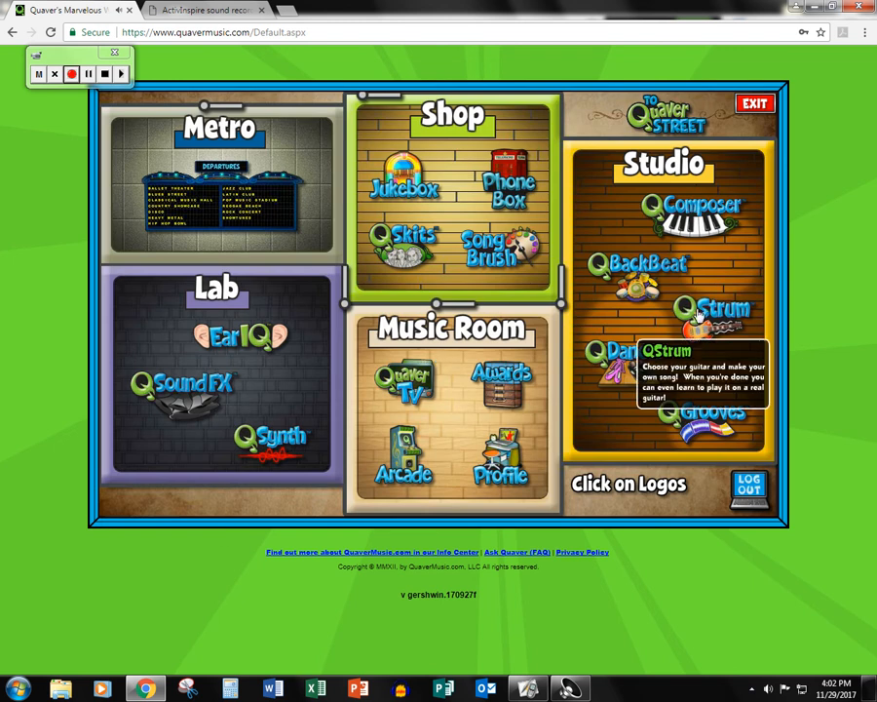
{"action": "left_click", "coordinate": [708, 313]}
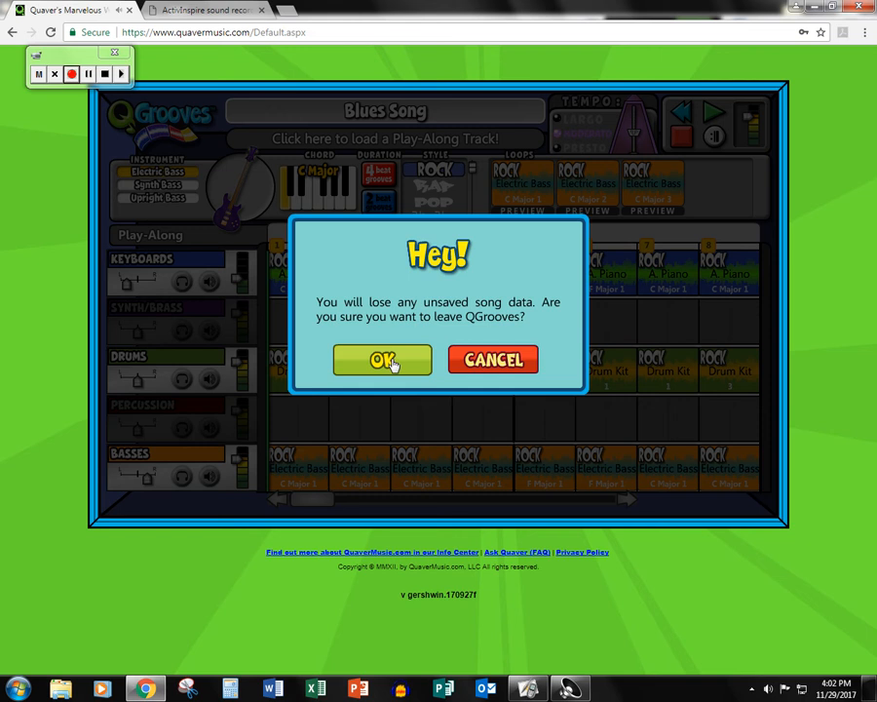
{"action": "left_click", "coordinate": [385, 360]}
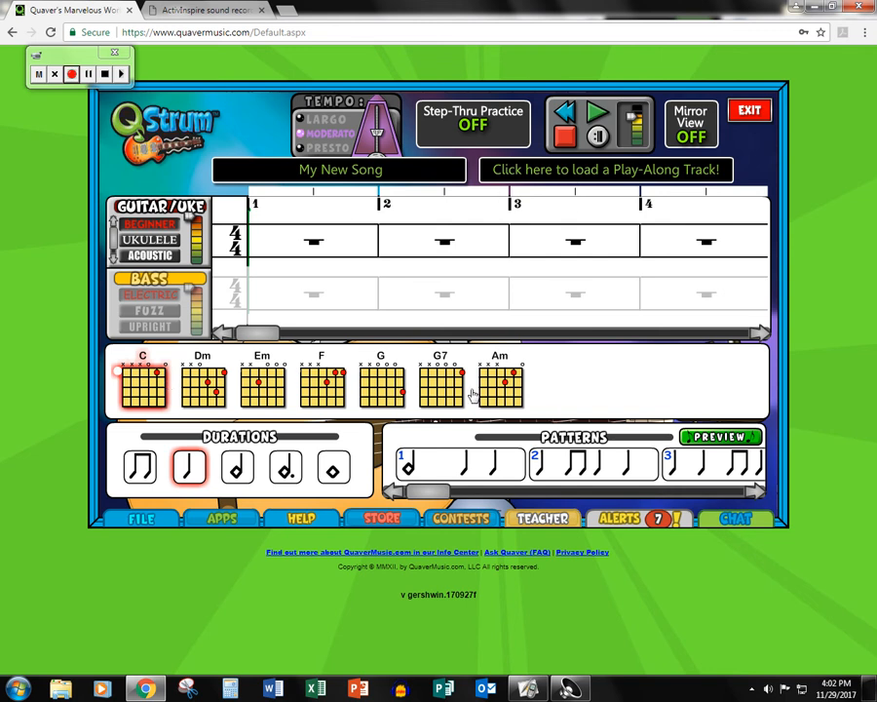
Try the ukulele sound for the Guitar/Uke part, then choose the Acoustic guitar.
{"action": "left_click", "coordinate": [150, 241]}
{"action": "left_click", "coordinate": [153, 250]}
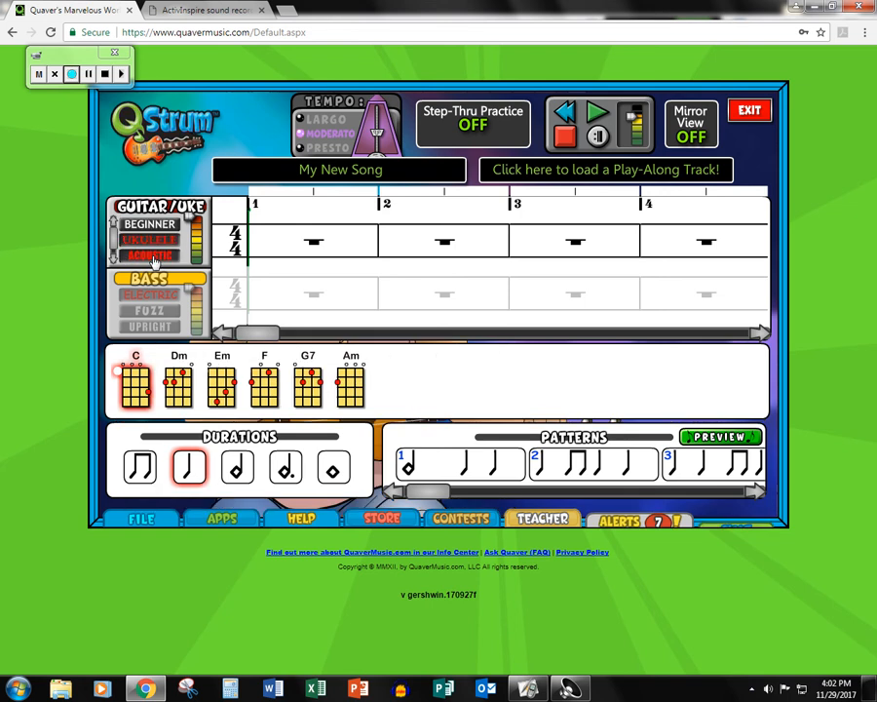
{"action": "left_click", "coordinate": [151, 256]}
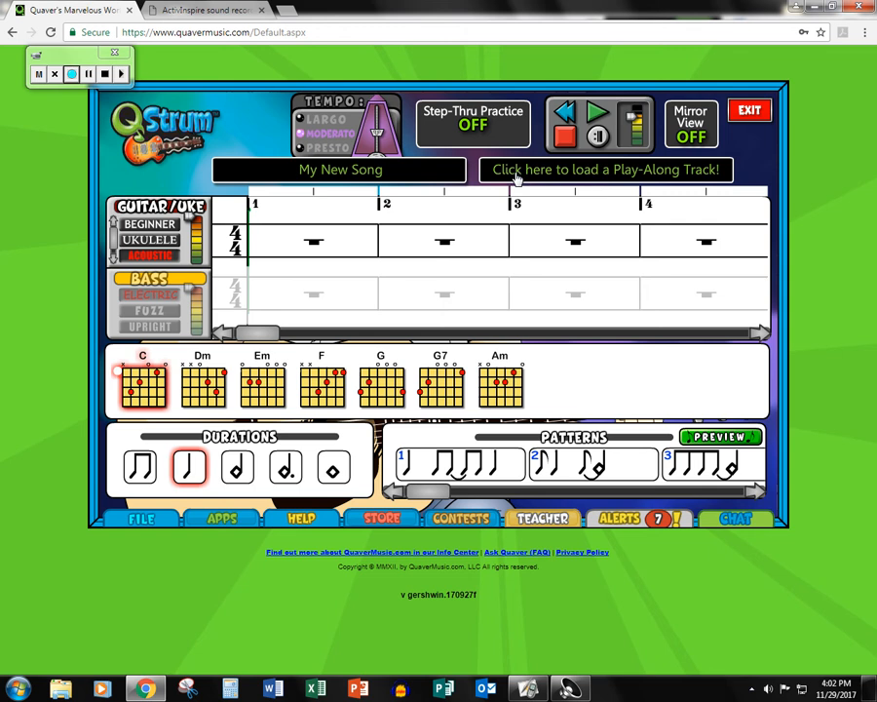
Load Blues Song from My Play-Alongs as the play-along track and play its opening bars.
{"action": "left_click", "coordinate": [630, 179]}
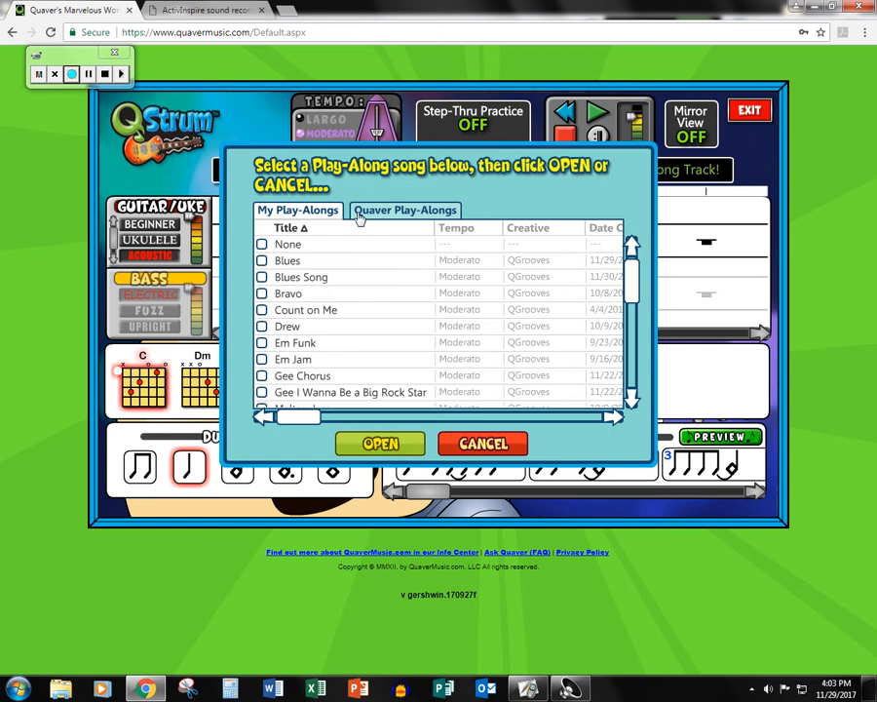
{"action": "left_click", "coordinate": [297, 280]}
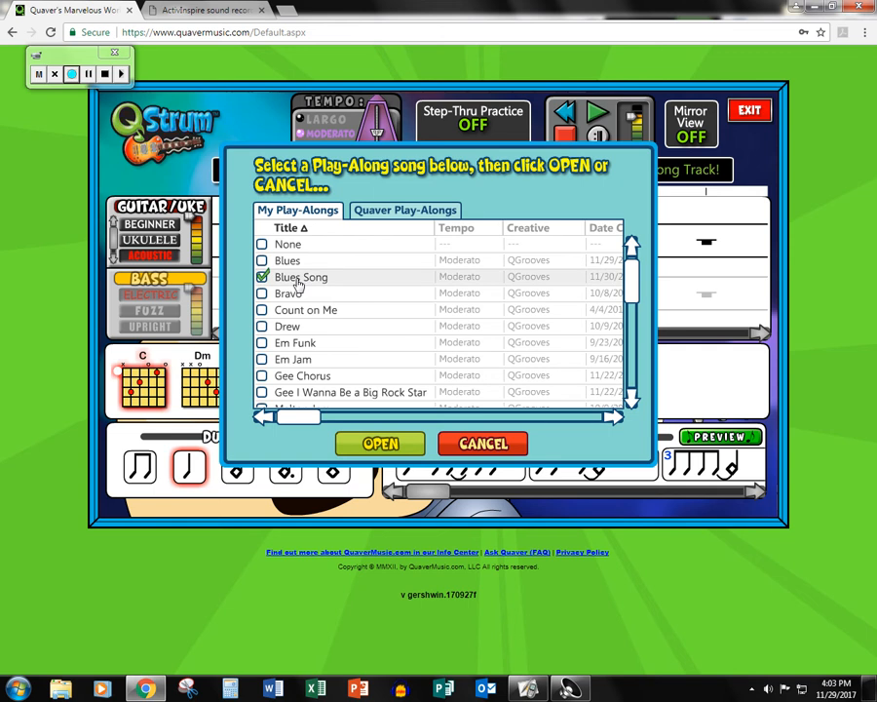
{"action": "left_click", "coordinate": [381, 446]}
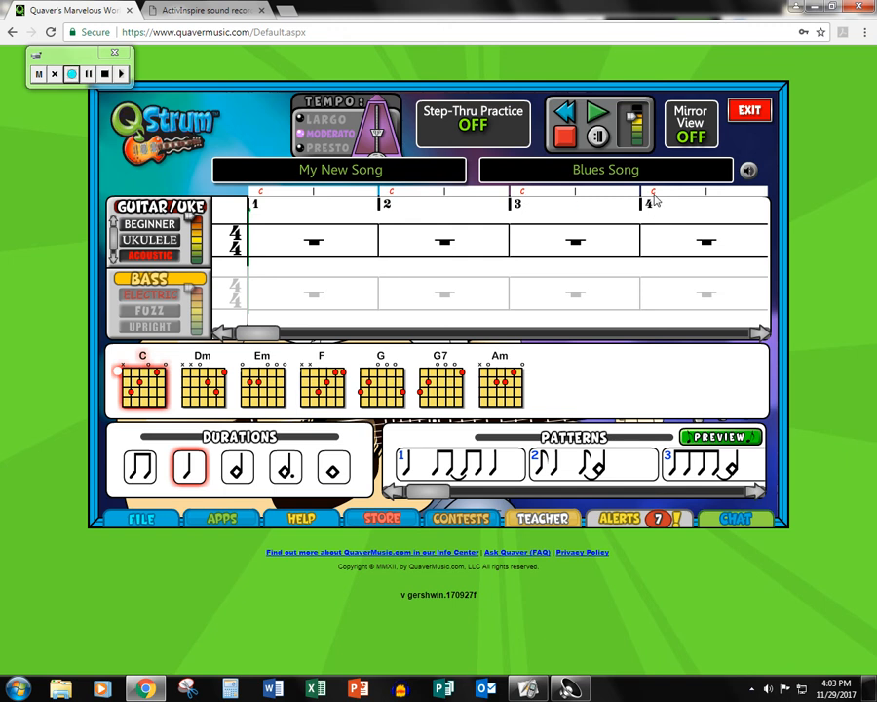
{"action": "left_click", "coordinate": [596, 117]}
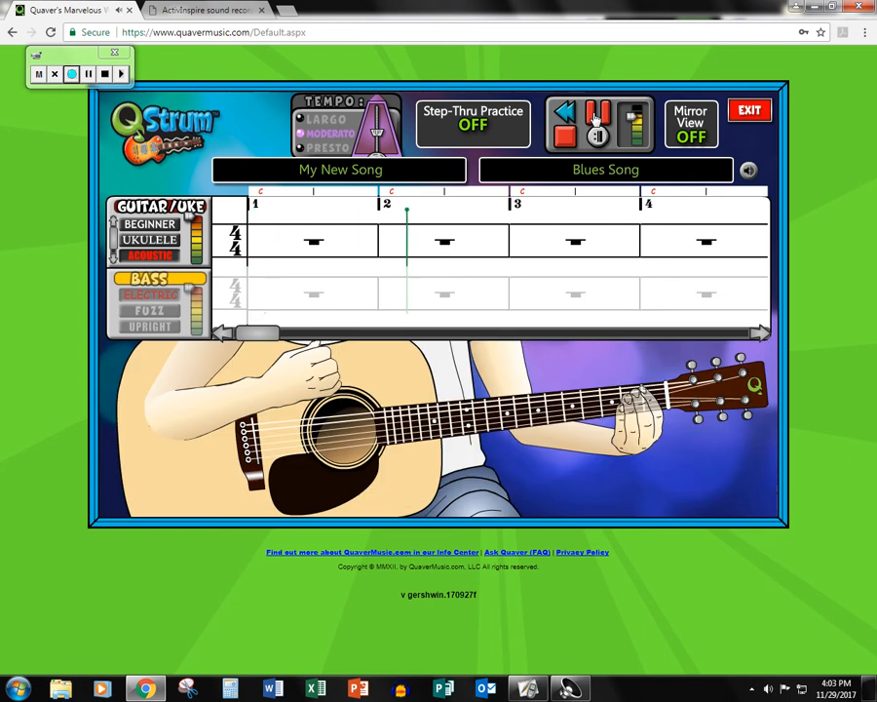
{"action": "left_click", "coordinate": [596, 117]}
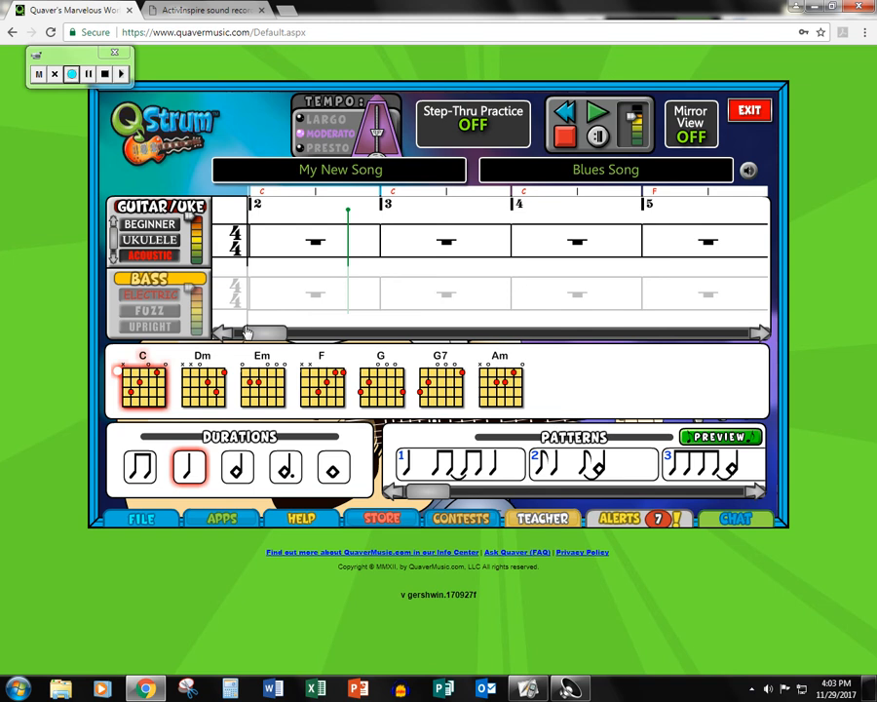
Fill guitar bars 1–4 with strumming pattern 1 on the C chord.
{"action": "left_click_drag", "start_coordinate": [247, 332], "coordinate": [238, 338]}
{"action": "left_click", "coordinate": [434, 466]}
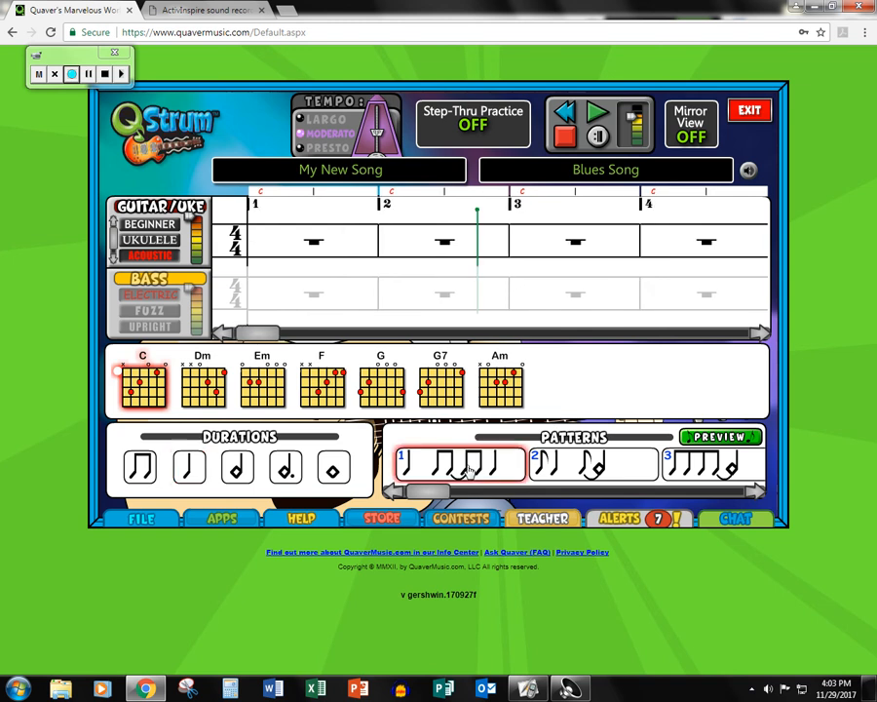
{"action": "left_click", "coordinate": [312, 246]}
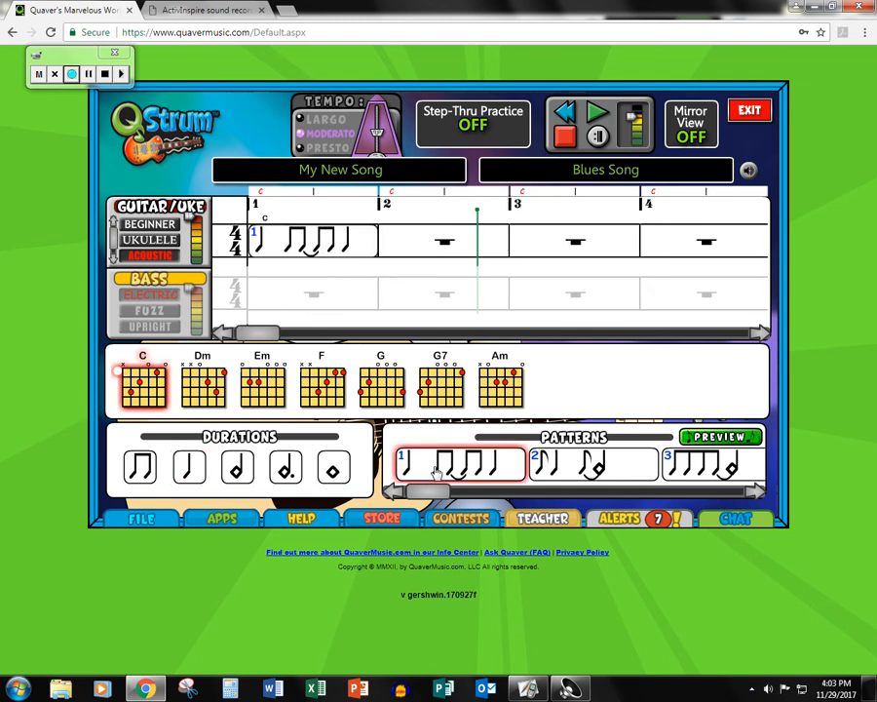
{"action": "left_click", "coordinate": [426, 251]}
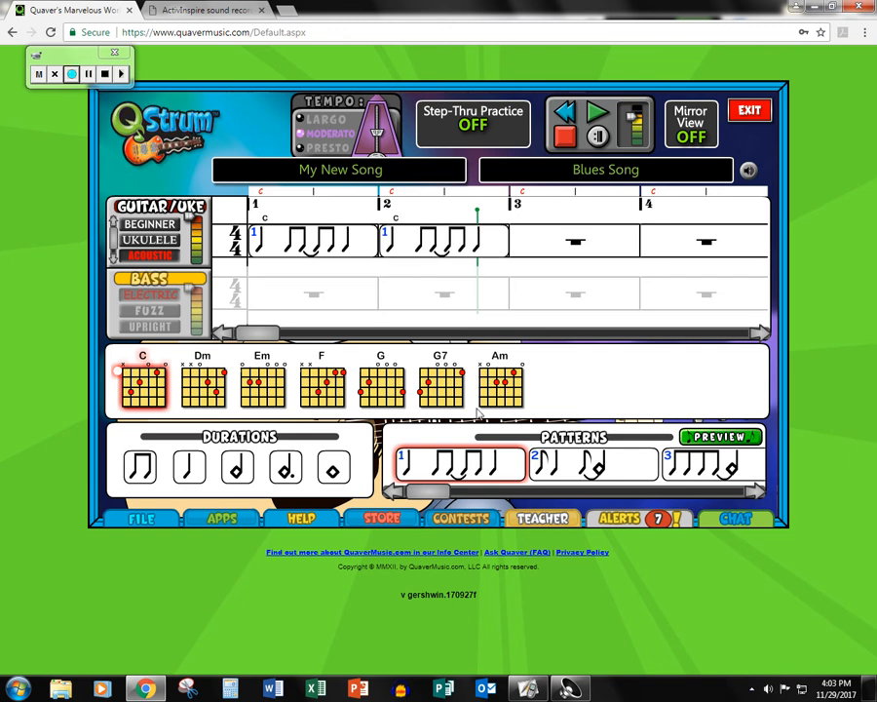
{"action": "left_click", "coordinate": [592, 253]}
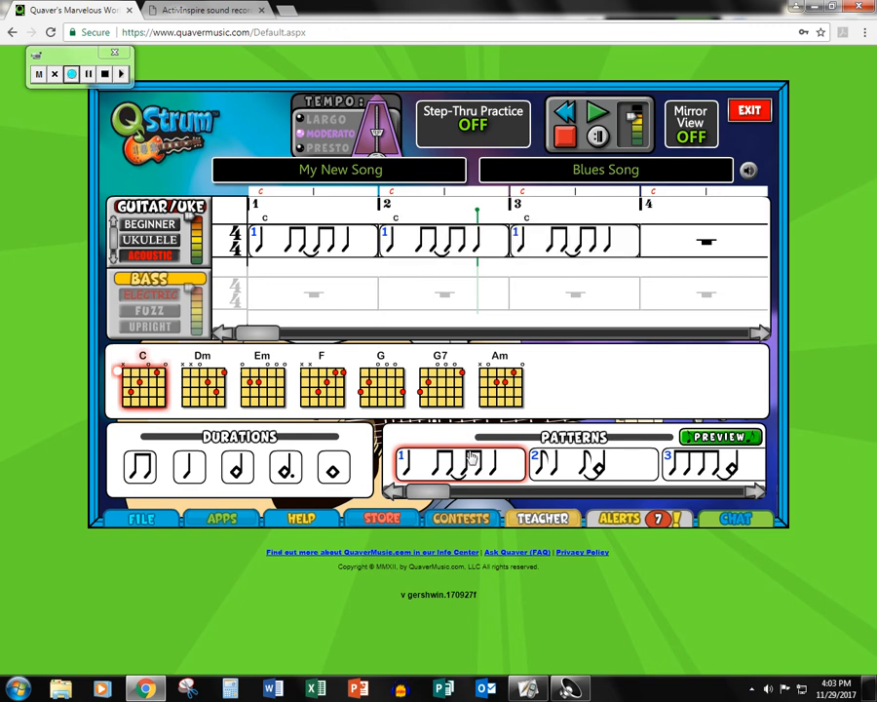
{"action": "left_click", "coordinate": [673, 252]}
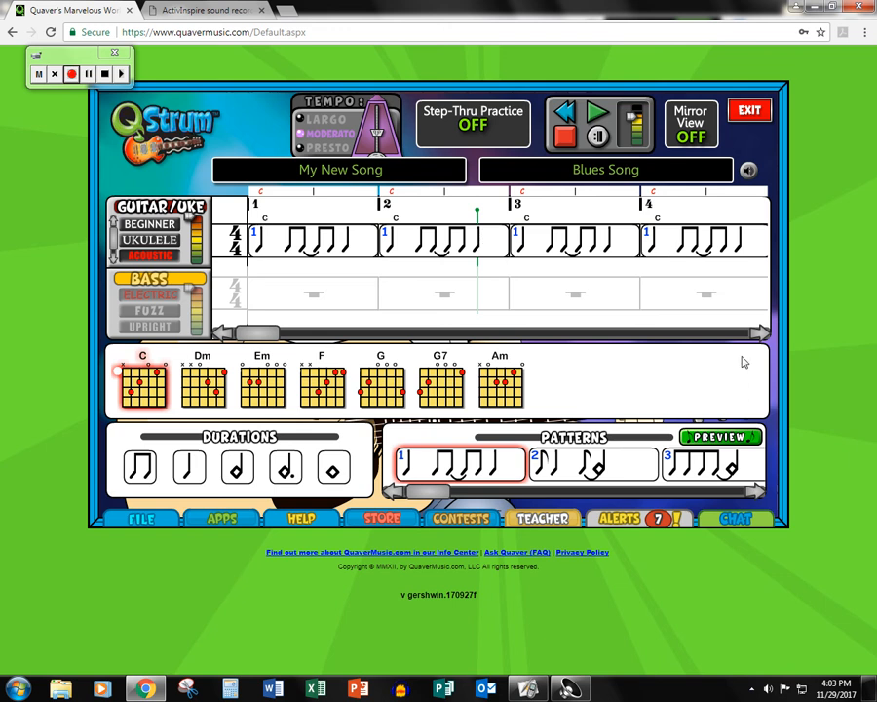
Fill guitar bar 5 with F chord strums: two quarter notes followed by a half note.
{"action": "left_click", "coordinate": [763, 334]}
{"action": "left_click", "coordinate": [763, 334]}
{"action": "left_click", "coordinate": [763, 334]}
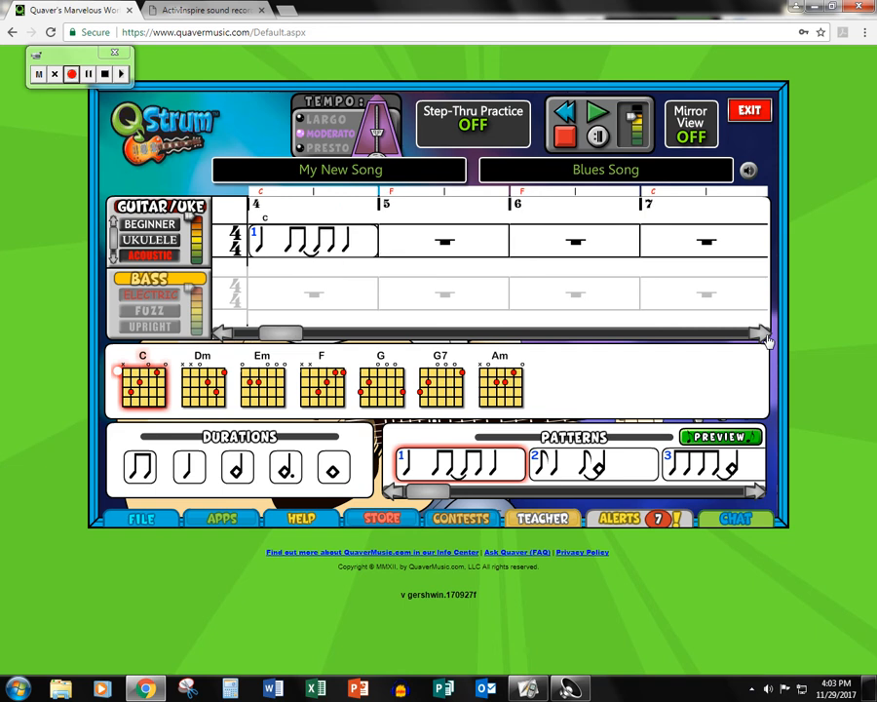
{"action": "left_click", "coordinate": [766, 336]}
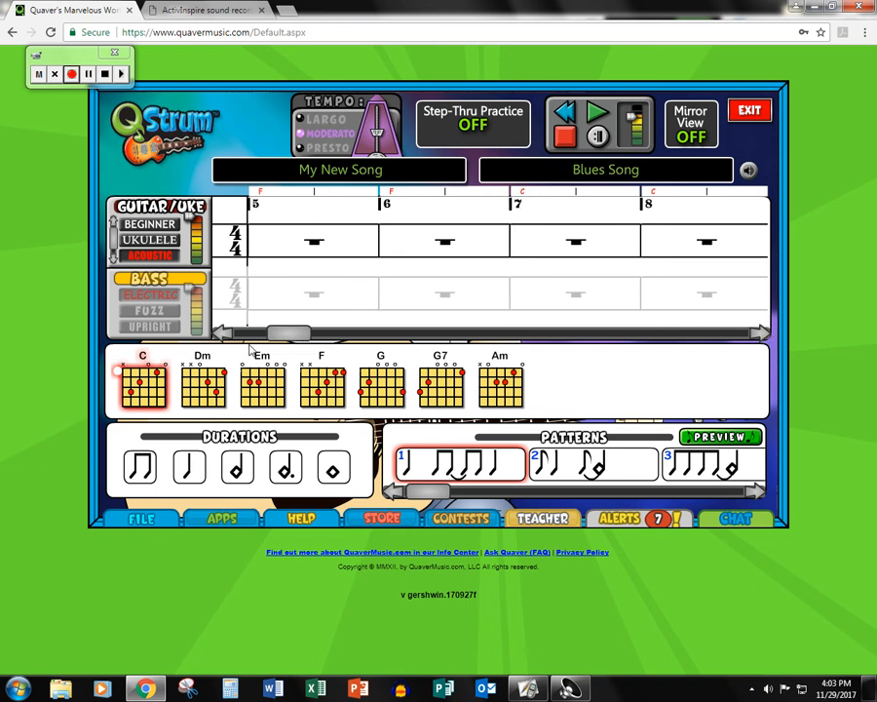
{"action": "left_click", "coordinate": [317, 393]}
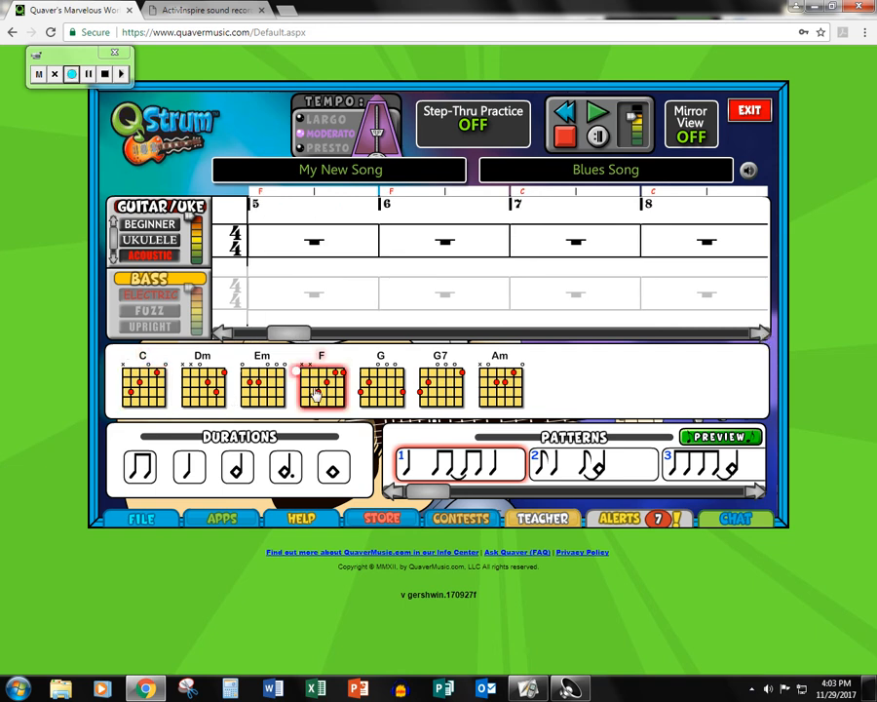
{"action": "left_click", "coordinate": [189, 466]}
{"action": "left_click", "coordinate": [263, 250]}
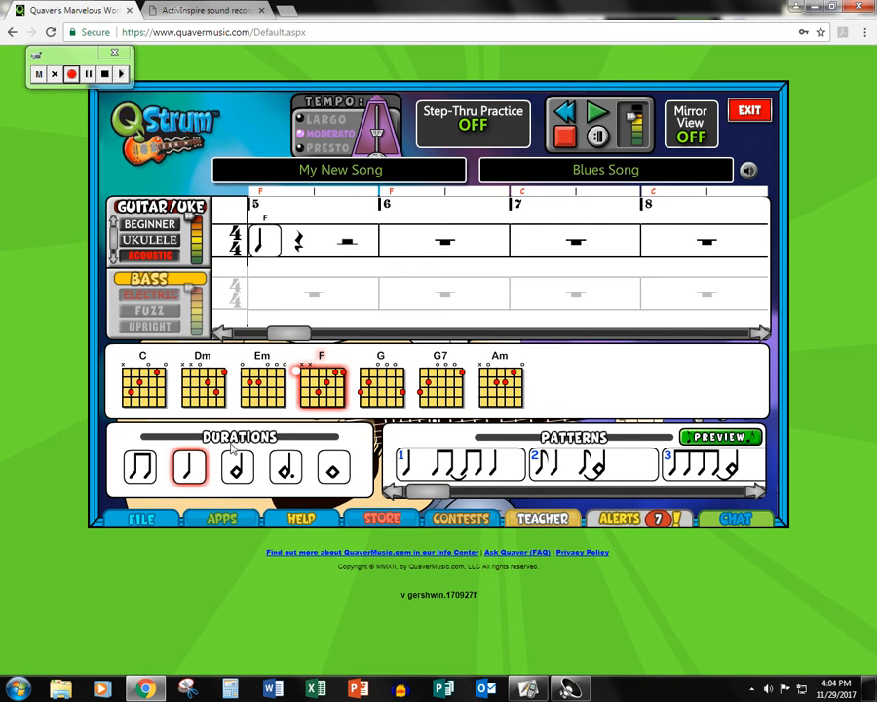
{"action": "left_click", "coordinate": [301, 248]}
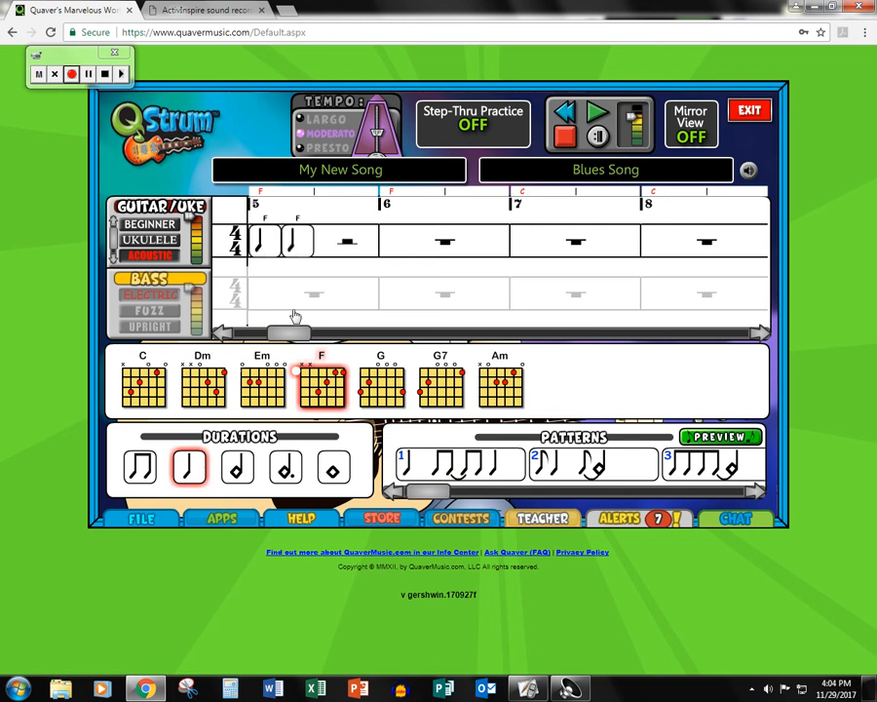
{"action": "left_click", "coordinate": [236, 468]}
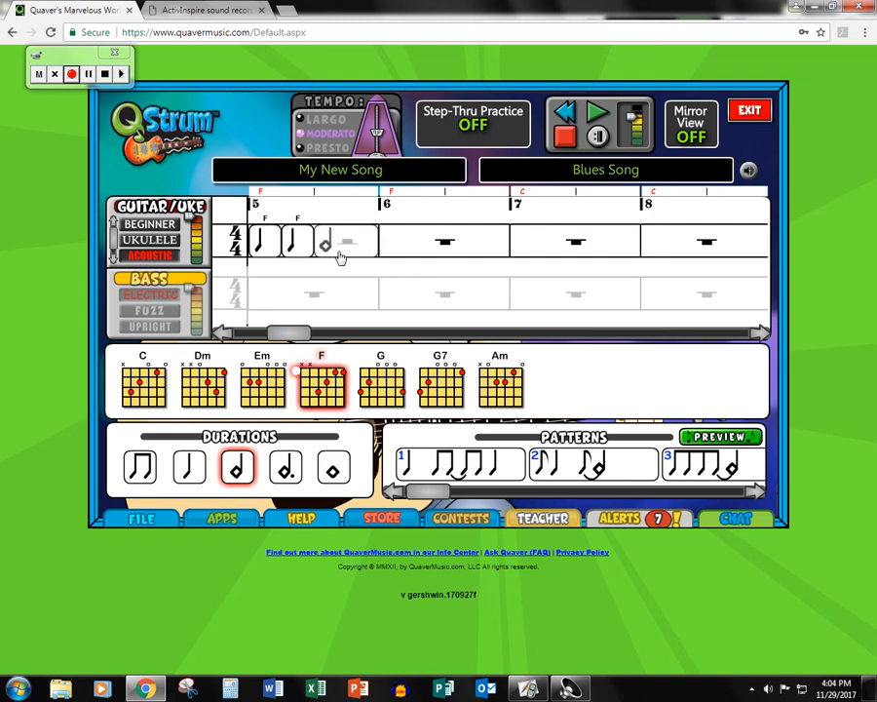
{"action": "left_click", "coordinate": [340, 251]}
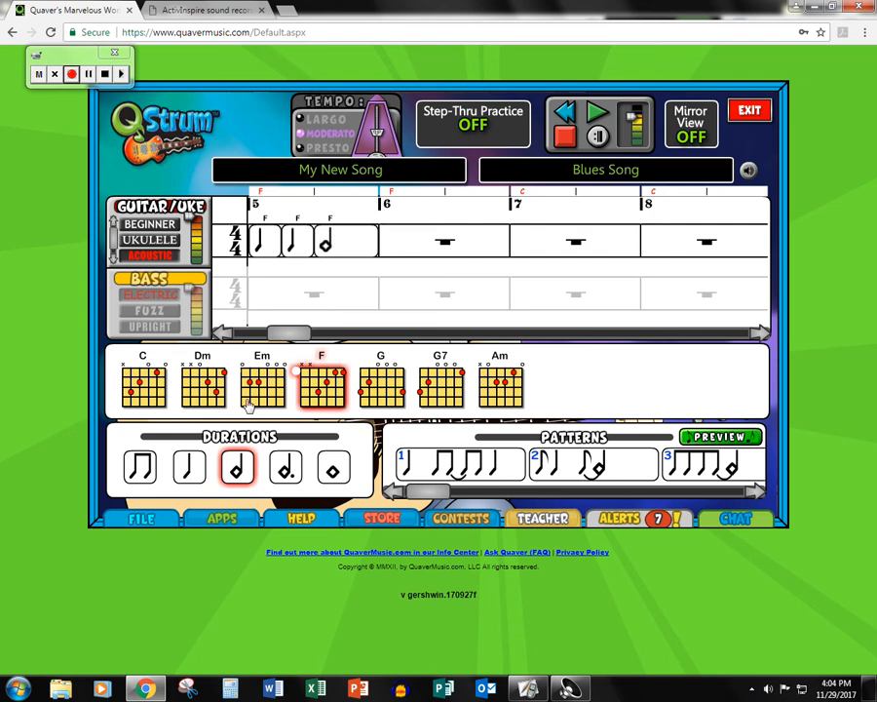
Fill guitar bar 6 with F chord strums: two quarter notes followed by a half note.
{"action": "left_click", "coordinate": [191, 468]}
{"action": "left_click", "coordinate": [390, 244]}
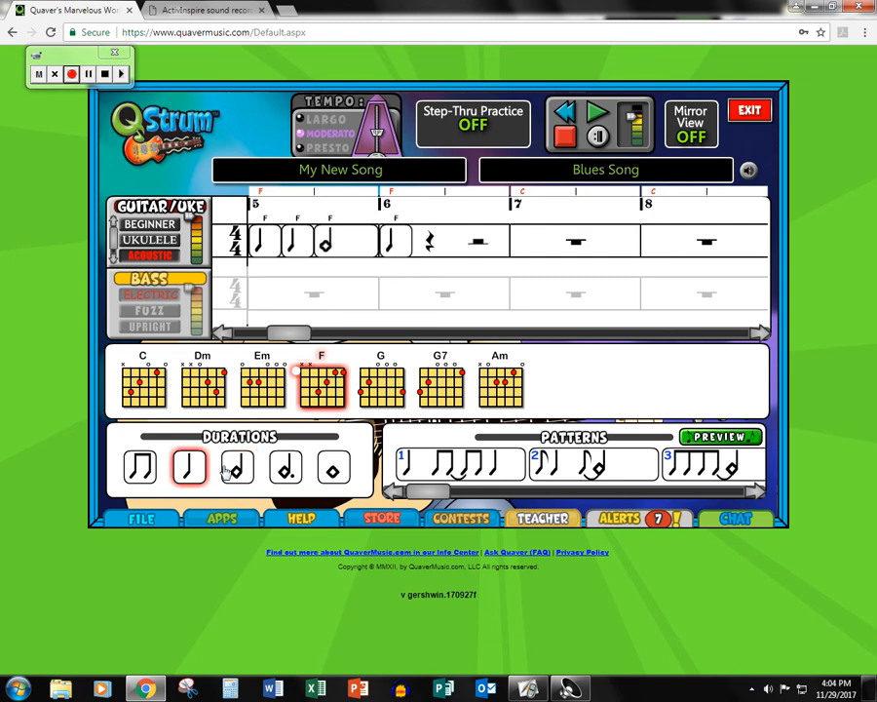
{"action": "left_click", "coordinate": [425, 244]}
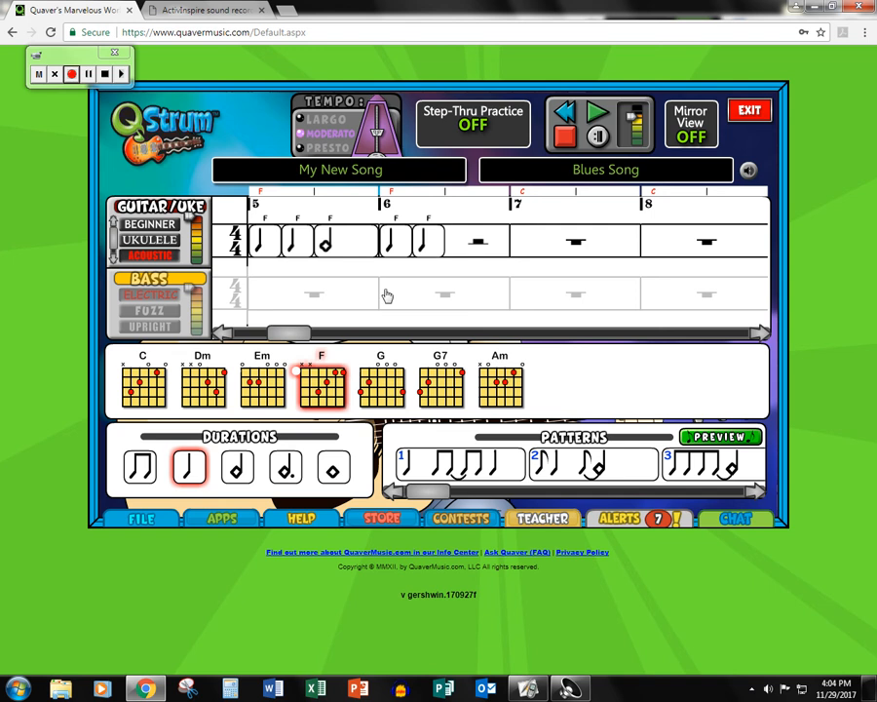
{"action": "left_click", "coordinate": [237, 467]}
{"action": "left_click", "coordinate": [460, 249]}
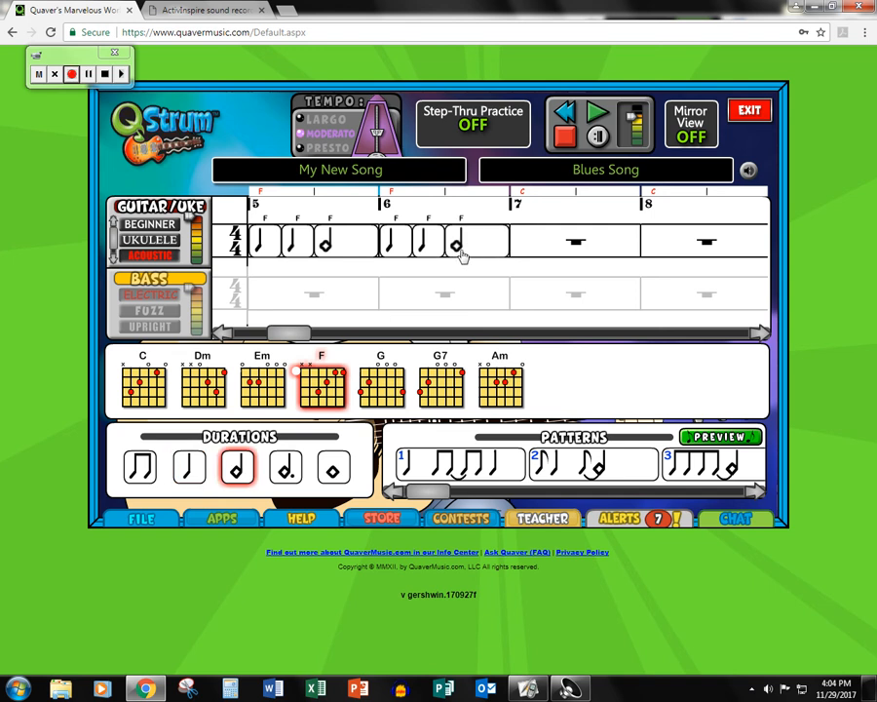
Fill guitar bars 7 and 8 with strumming pattern 1 on the C chord.
{"action": "left_click", "coordinate": [154, 392]}
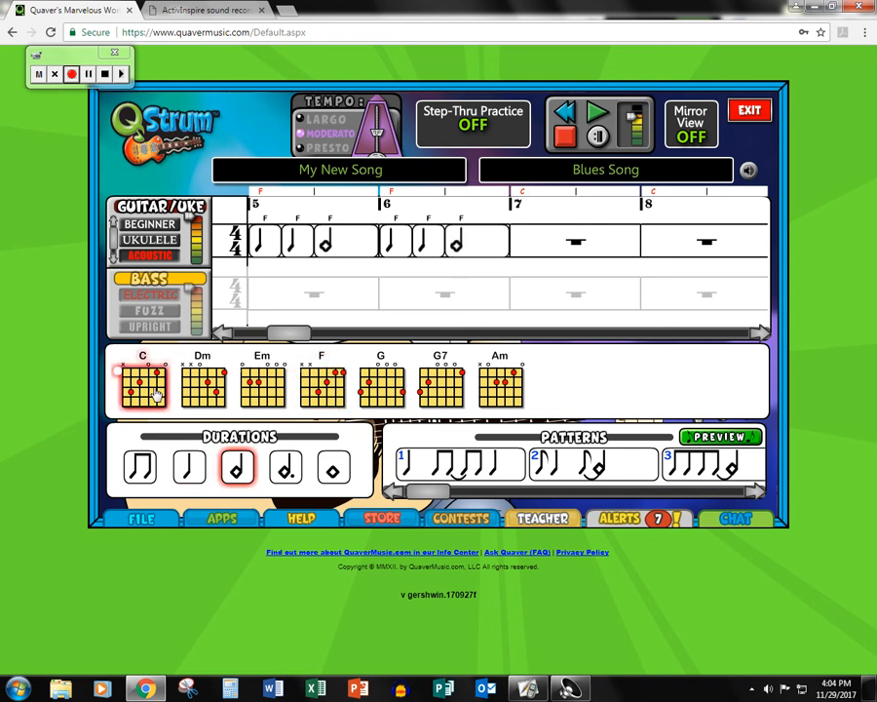
{"action": "left_click", "coordinate": [462, 474]}
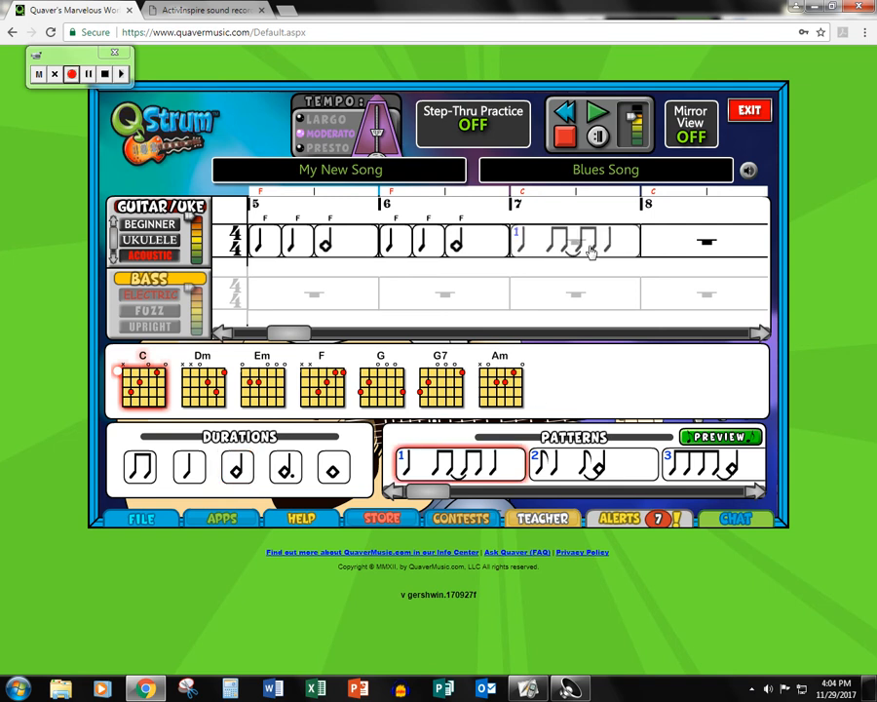
{"action": "left_click", "coordinate": [555, 242]}
{"action": "left_click", "coordinate": [689, 250]}
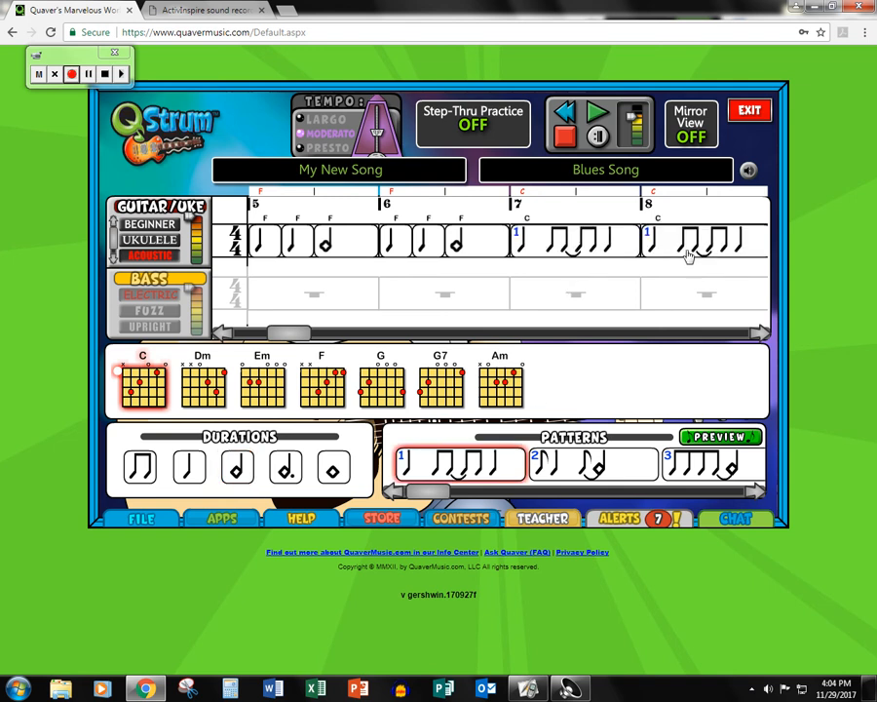
Add a whole-note G chord strum in guitar bar 9 and a whole-note F chord strum in bar 10.
{"action": "left_click", "coordinate": [757, 336]}
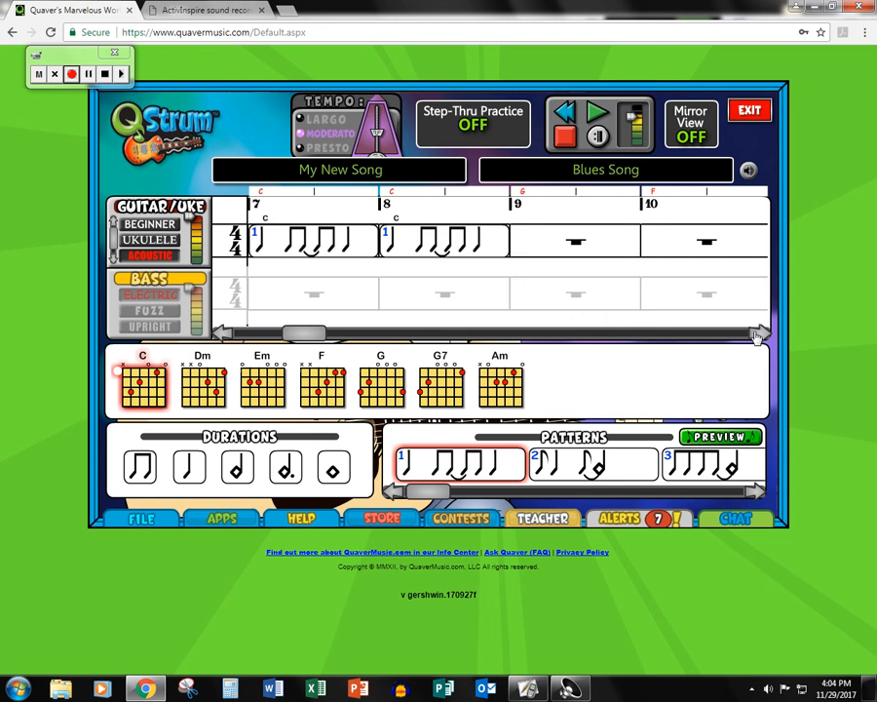
{"action": "left_click", "coordinate": [757, 336]}
{"action": "left_click", "coordinate": [758, 336]}
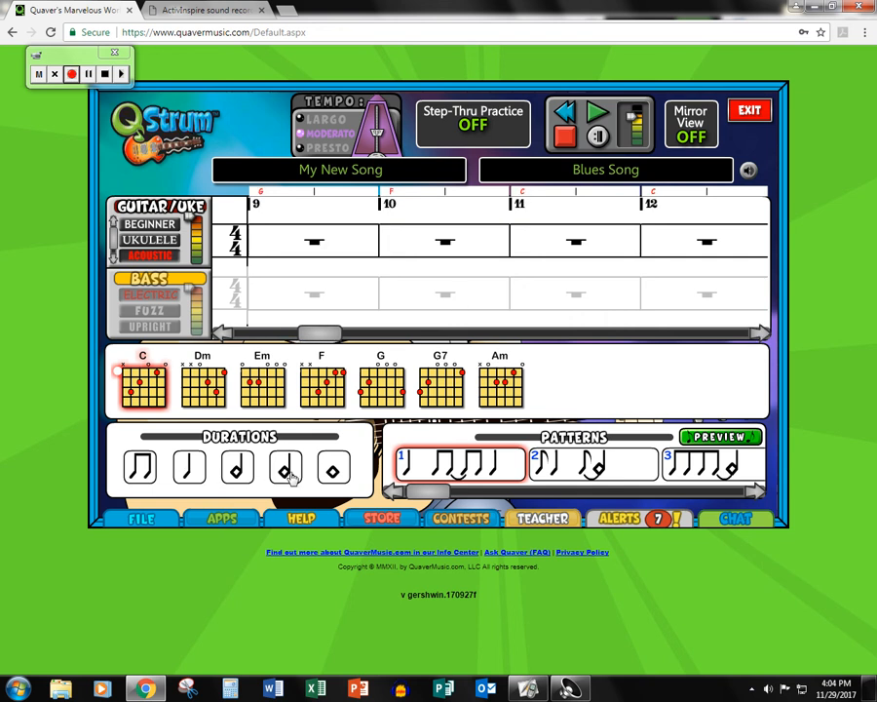
{"action": "left_click", "coordinate": [380, 378]}
{"action": "left_click", "coordinate": [331, 472]}
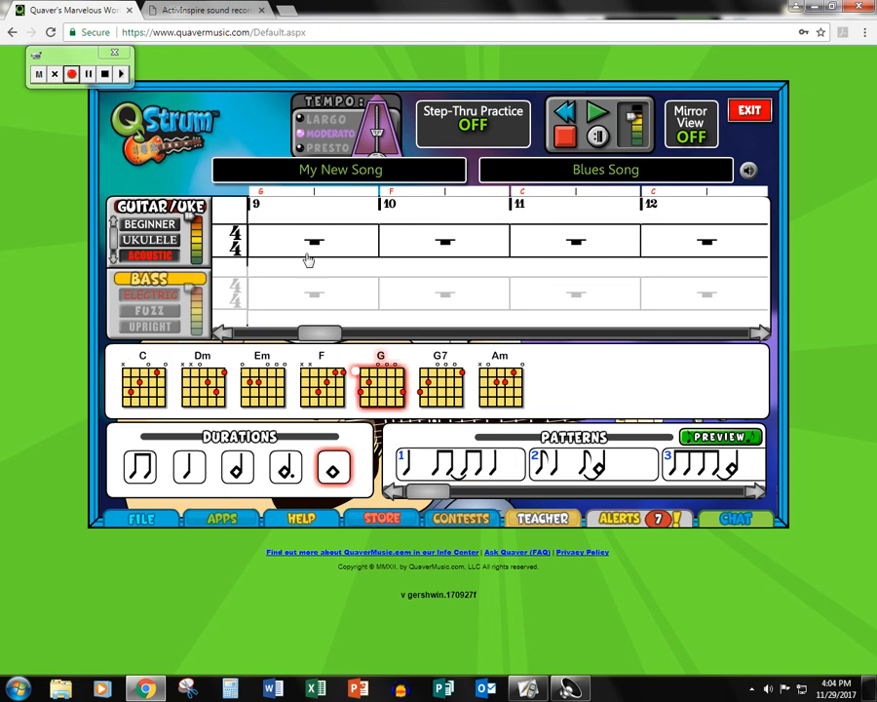
{"action": "left_click", "coordinate": [303, 246]}
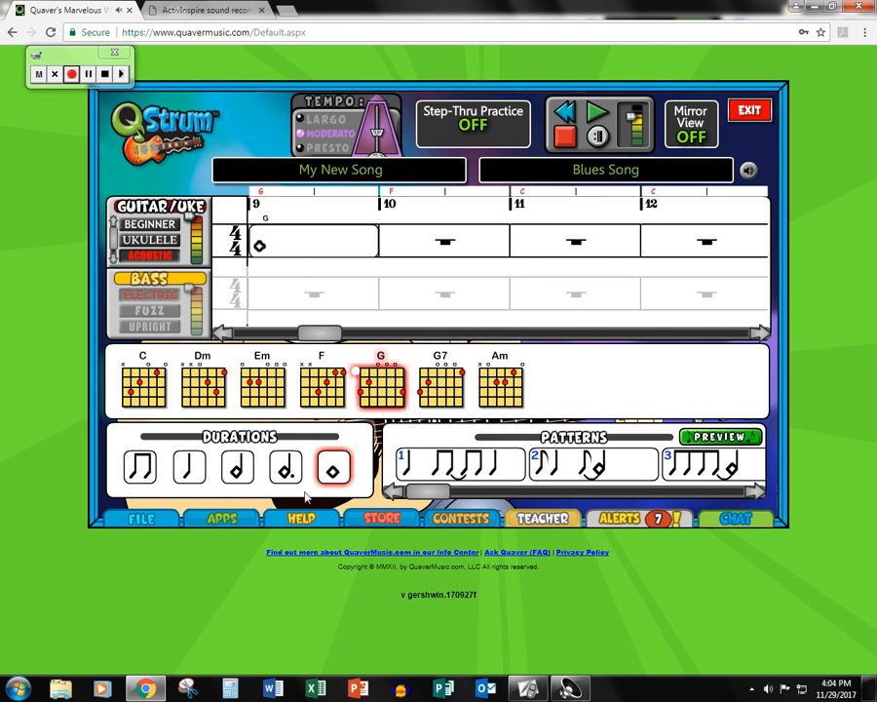
{"action": "left_click", "coordinate": [322, 383]}
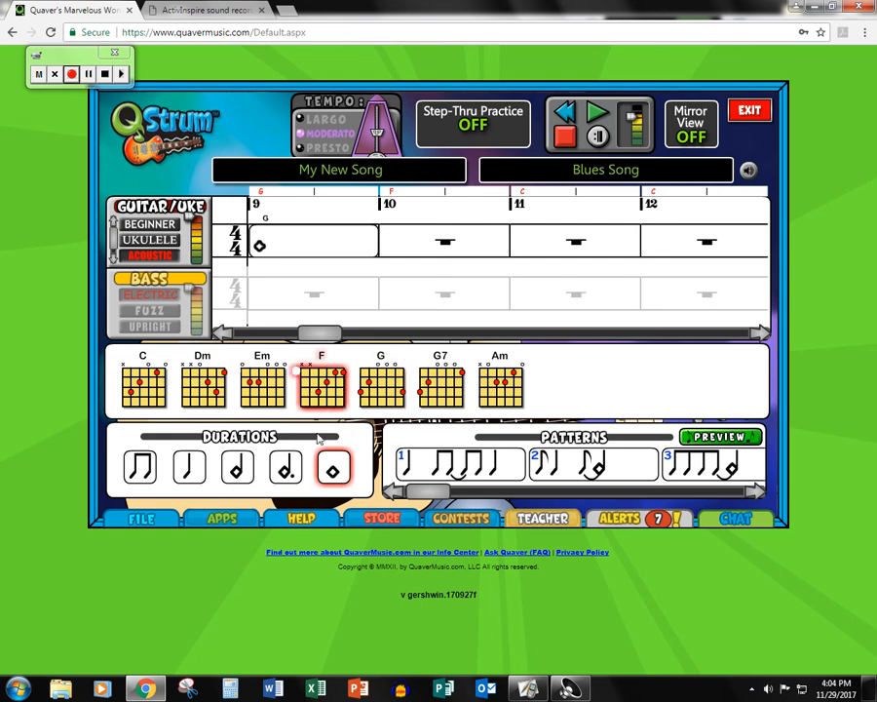
{"action": "left_click", "coordinate": [445, 252]}
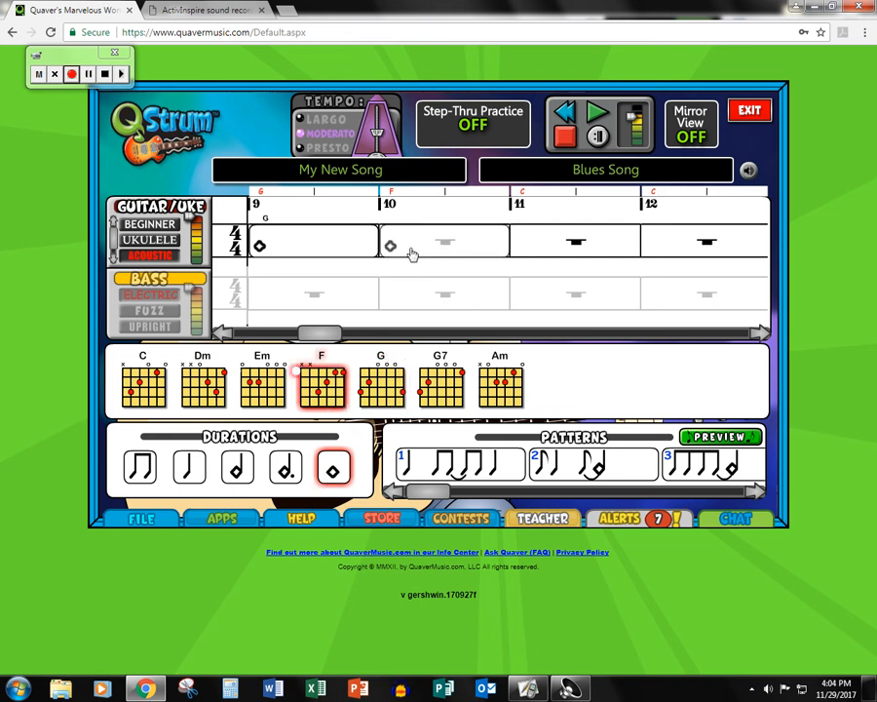
Fill guitar bars 11 and 12 with strumming pattern 1 on the C chord.
{"action": "left_click", "coordinate": [142, 383]}
{"action": "left_click", "coordinate": [483, 476]}
{"action": "left_click", "coordinate": [548, 250]}
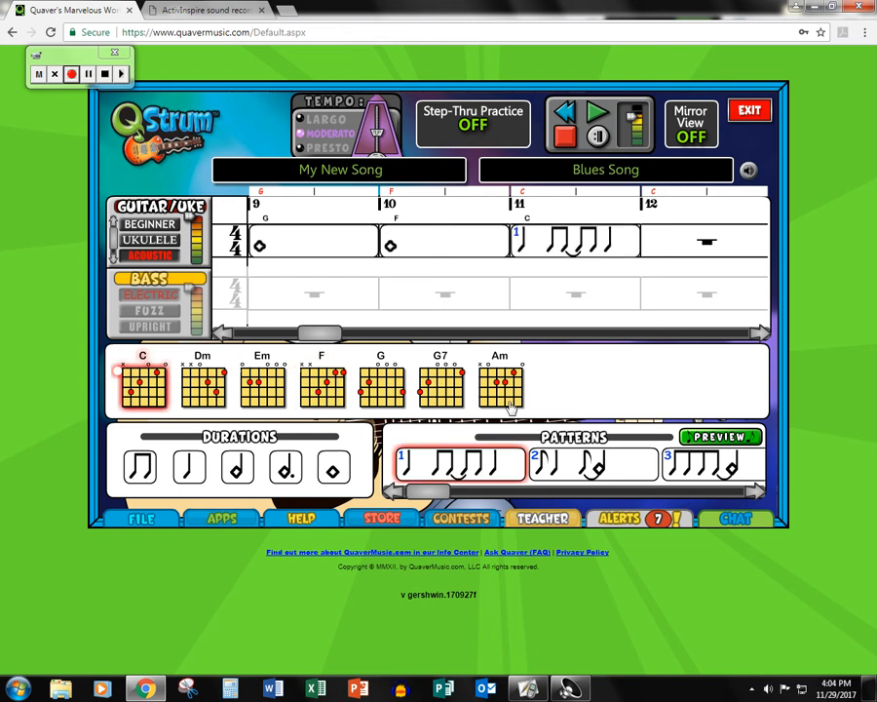
{"action": "left_click", "coordinate": [697, 244]}
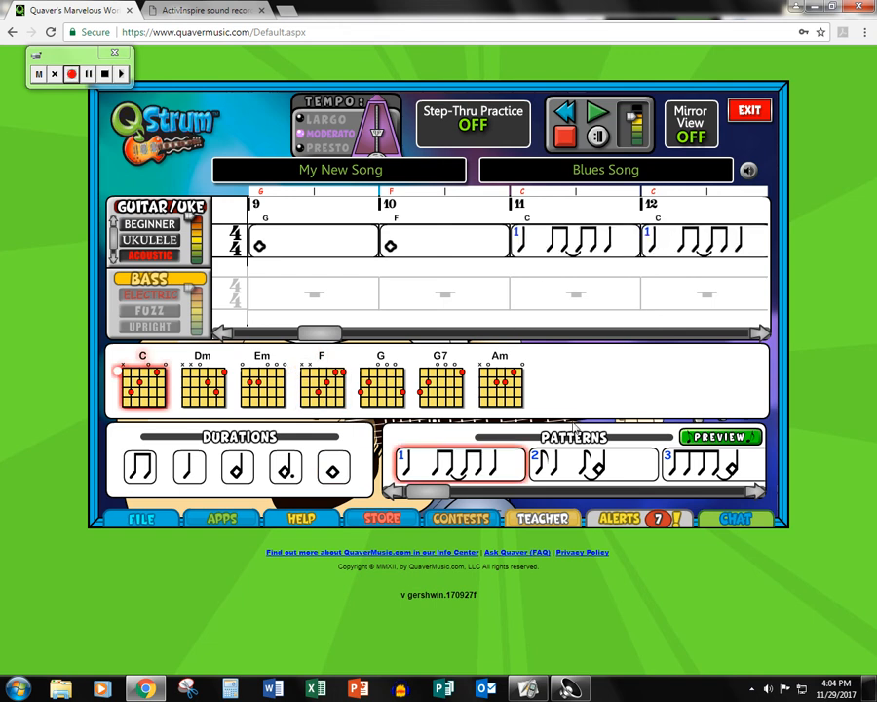
Play the guitar part with the Blues Song track from bar 1 through bar 12, then stop playback.
{"action": "left_click_drag", "start_coordinate": [310, 339], "coordinate": [258, 331]}
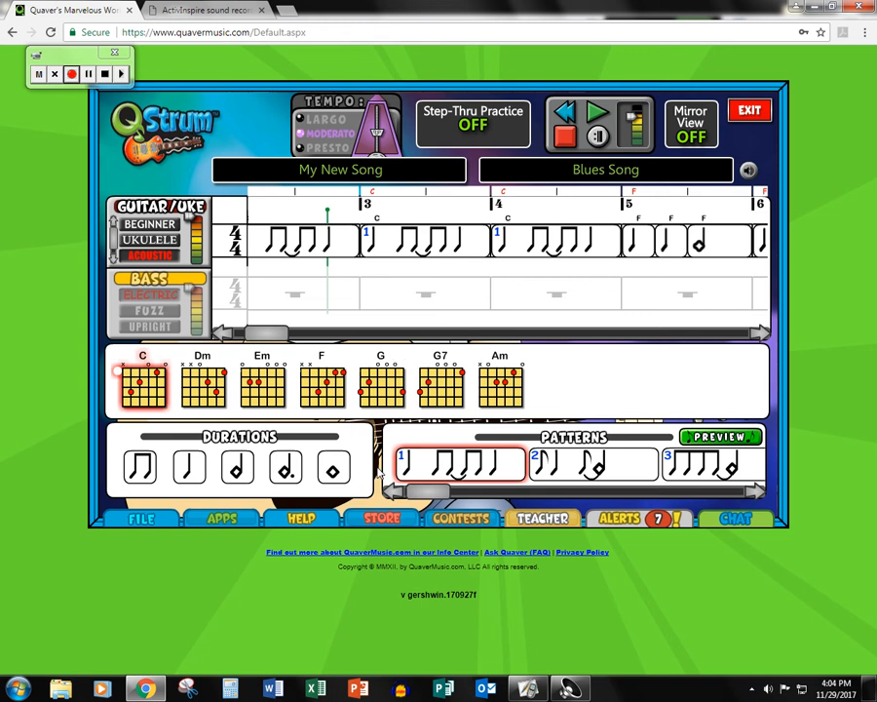
{"action": "left_click", "coordinate": [596, 115]}
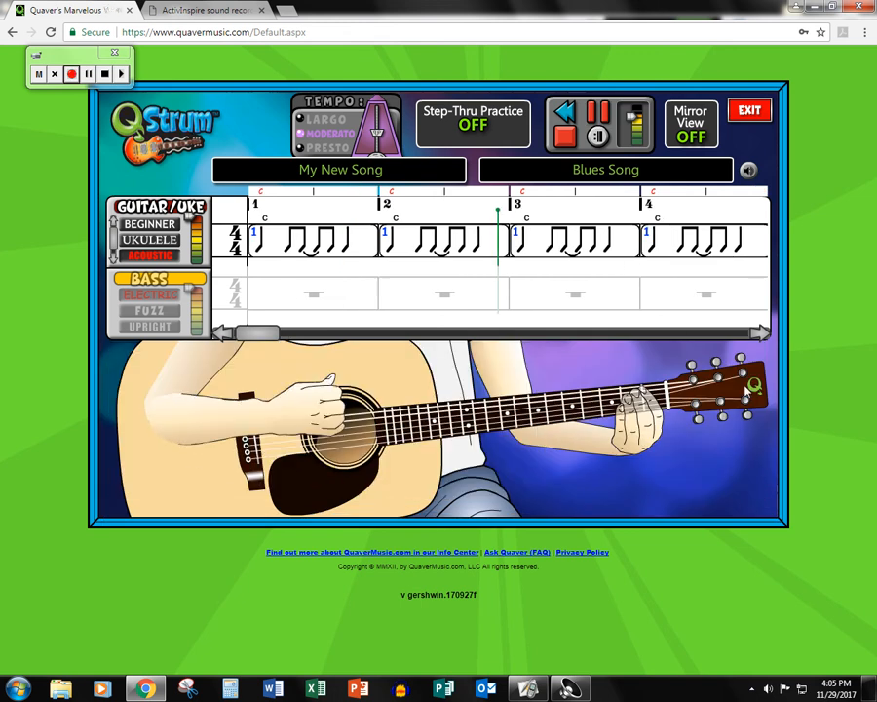
{"action": "left_click", "coordinate": [573, 117]}
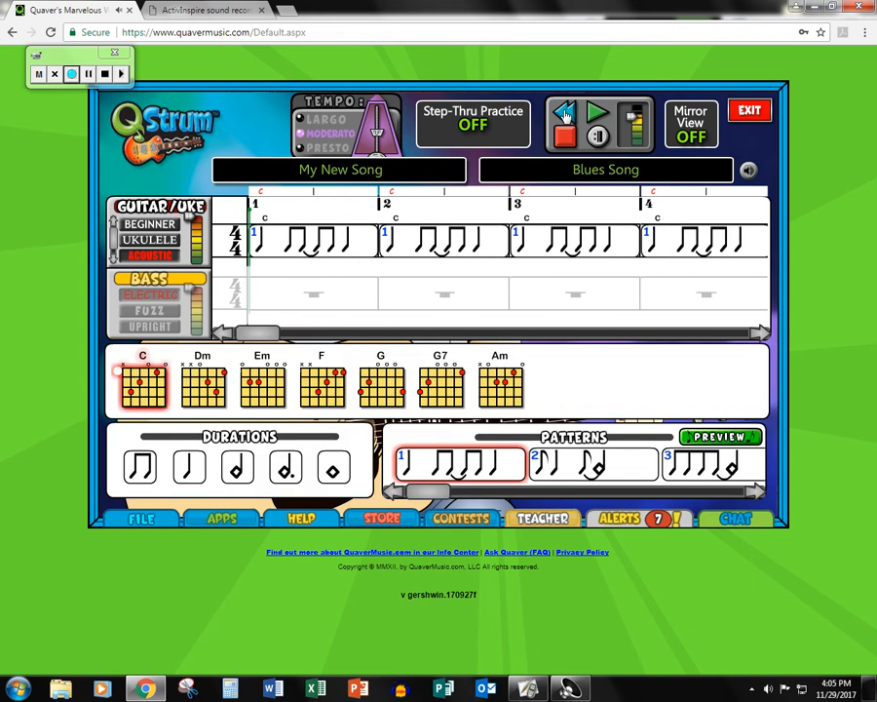
{"action": "left_click", "coordinate": [597, 115]}
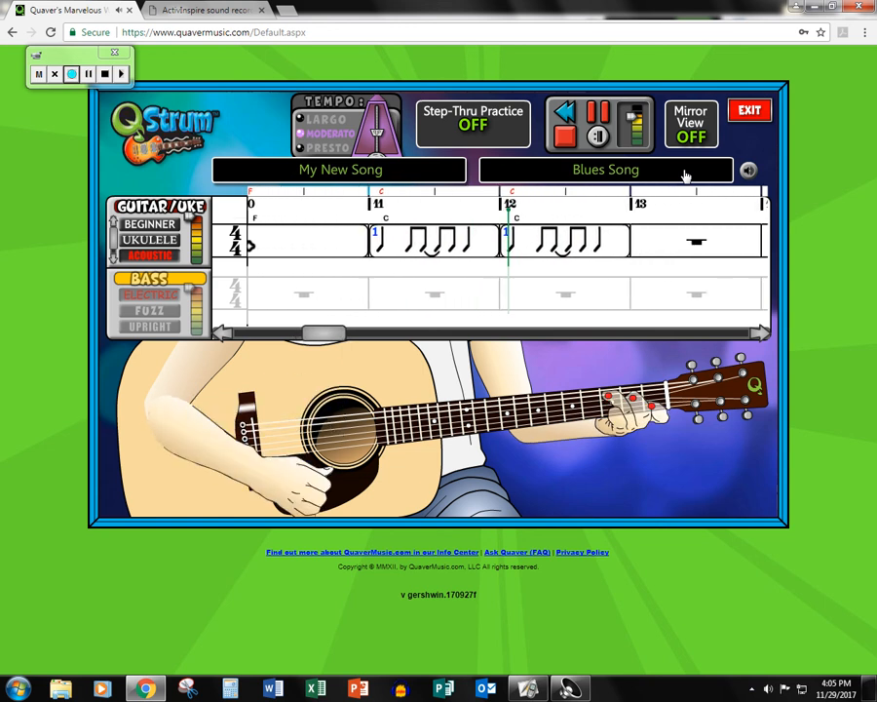
{"action": "left_click", "coordinate": [566, 136]}
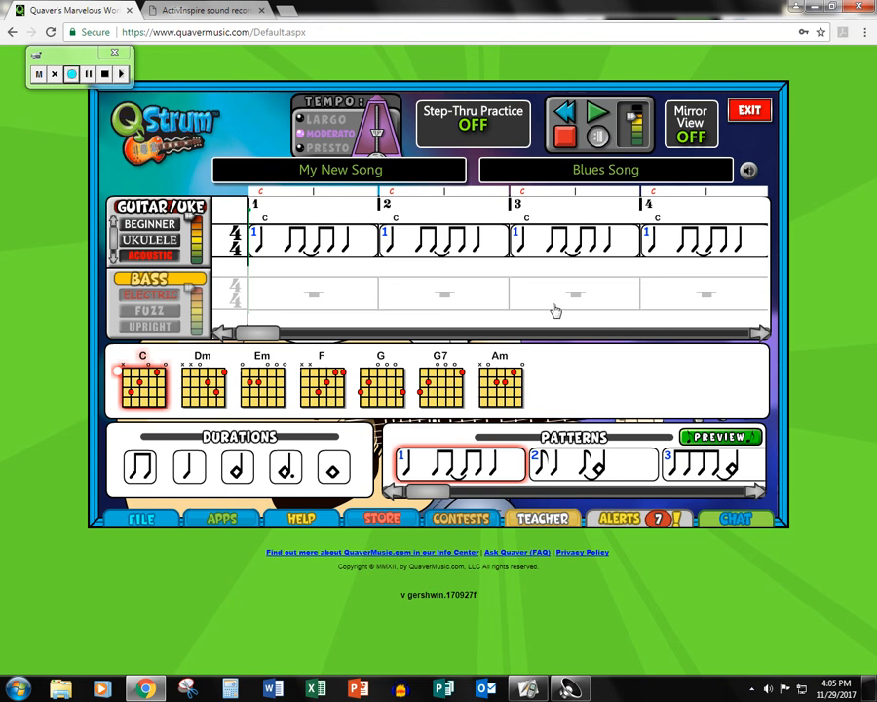
Change the song title to My Blues Song.
{"action": "left_click", "coordinate": [357, 171]}
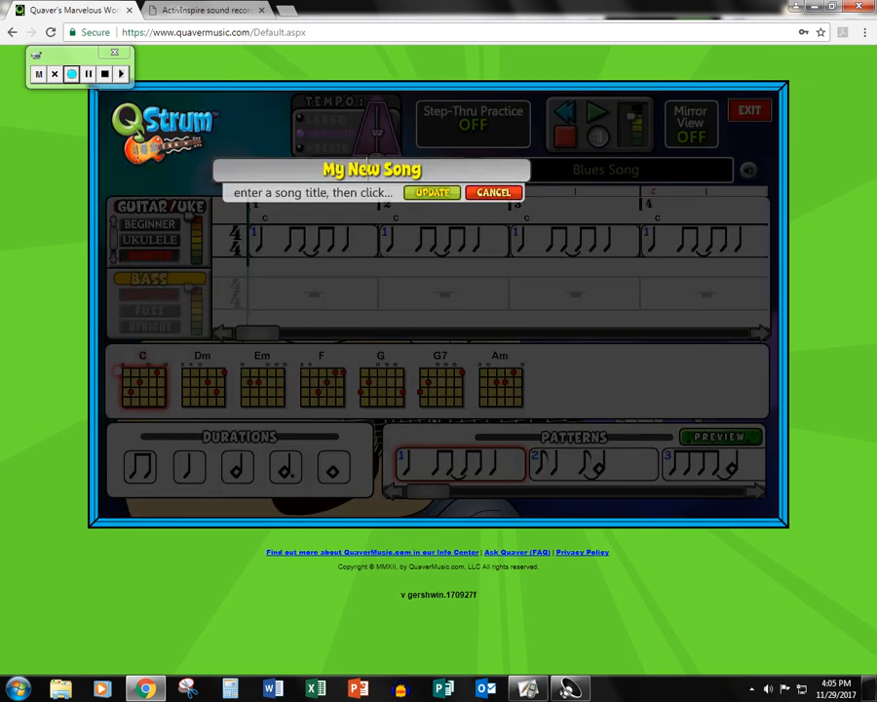
{"action": "double_click", "coordinate": [359, 171]}
{"action": "left_click", "coordinate": [300, 172]}
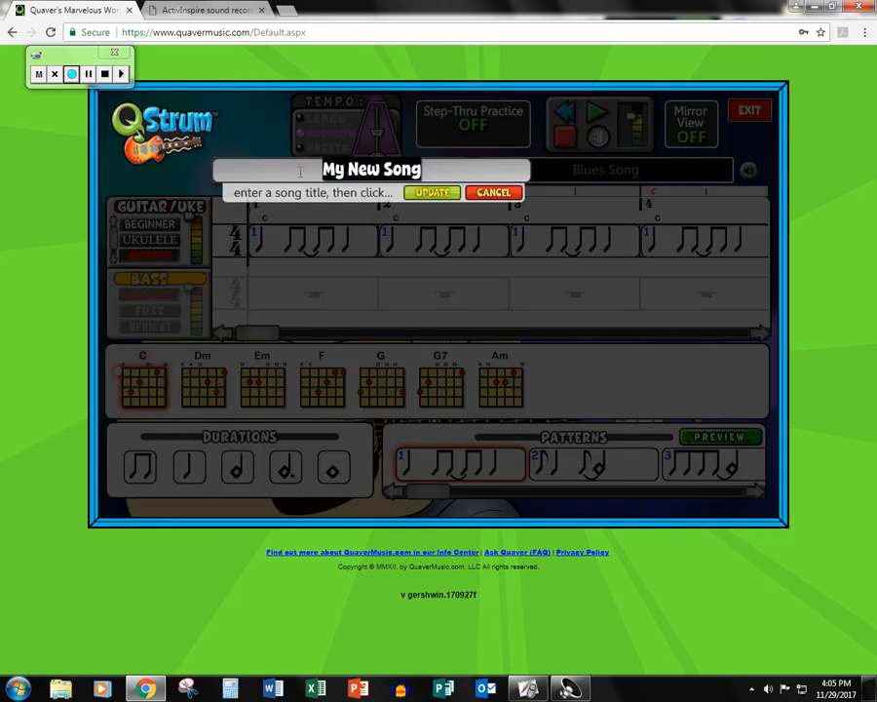
{"action": "type", "text": "B"}
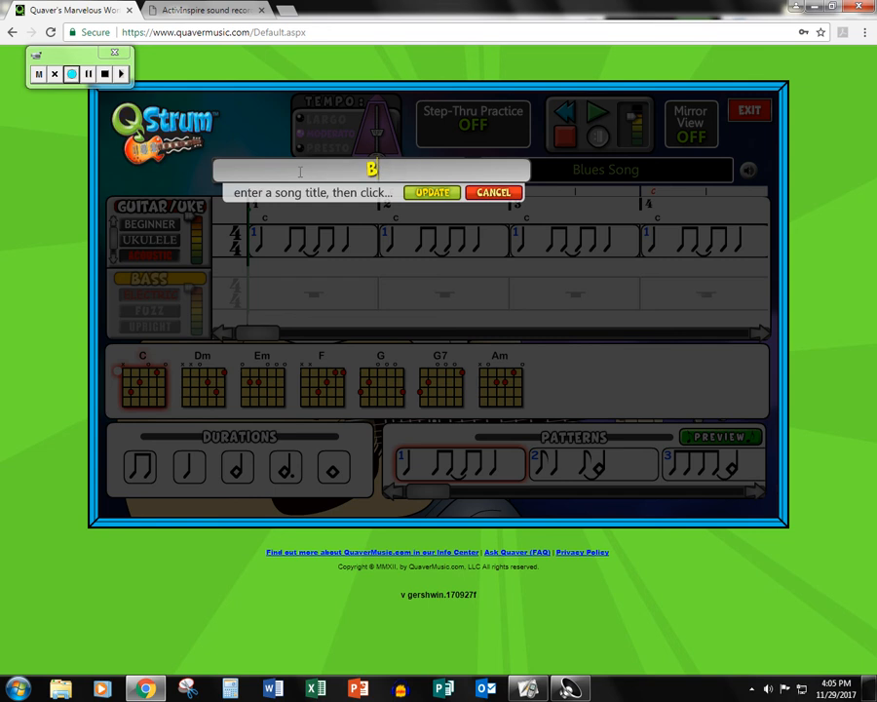
{"action": "type", "text": "y Blues Song"}
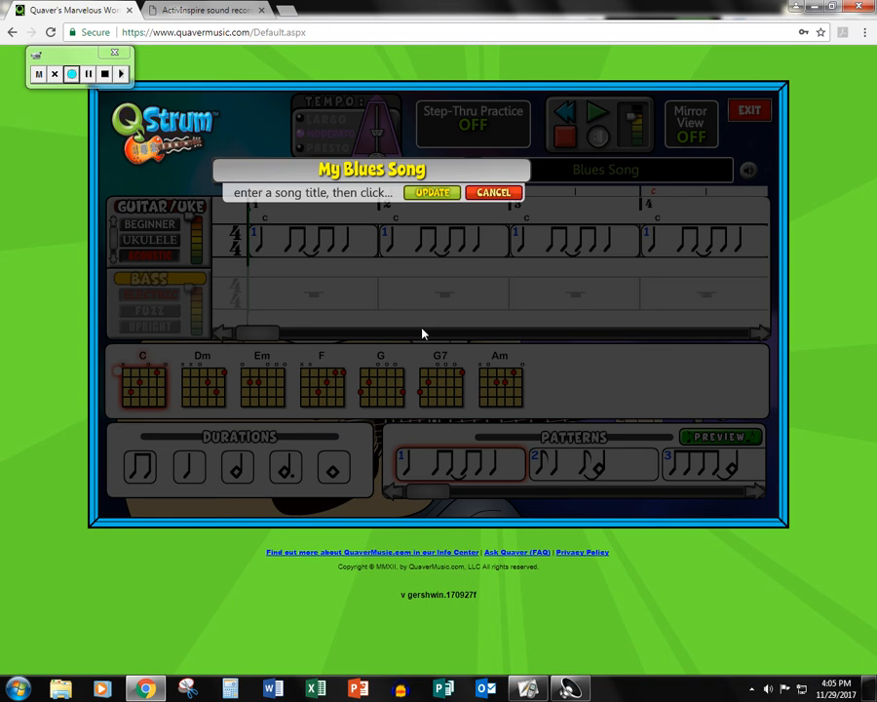
{"action": "left_click", "coordinate": [434, 194]}
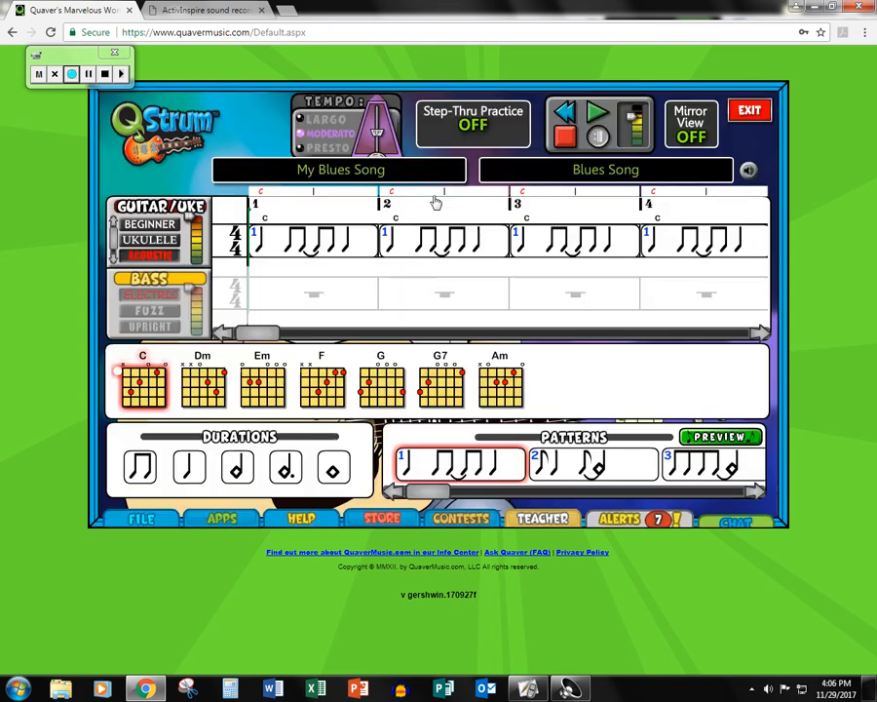
Save My Blues Song and exit QStrum.
{"action": "left_click", "coordinate": [141, 521]}
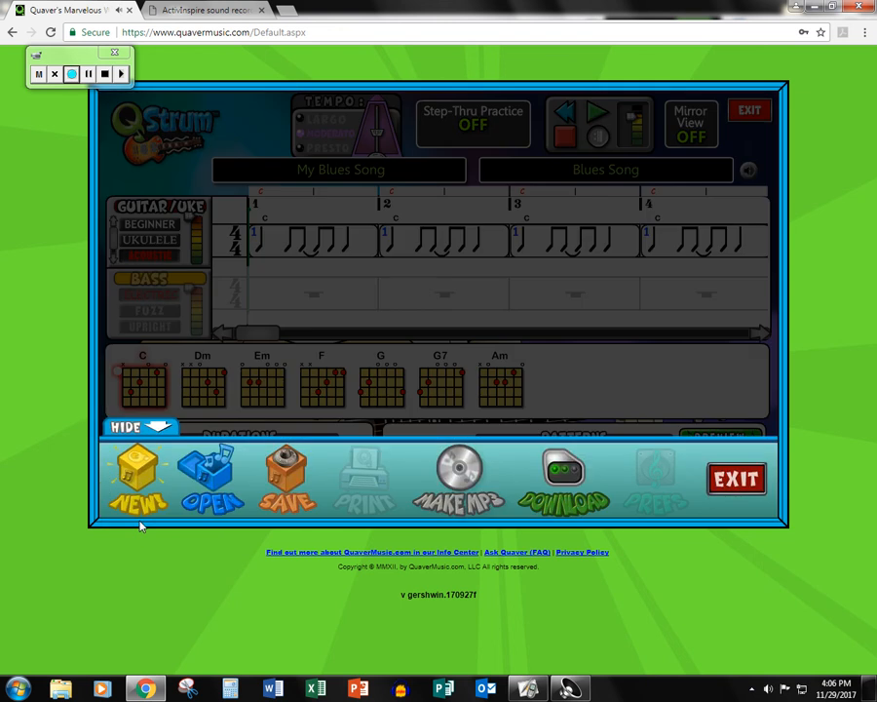
{"action": "left_click", "coordinate": [292, 484]}
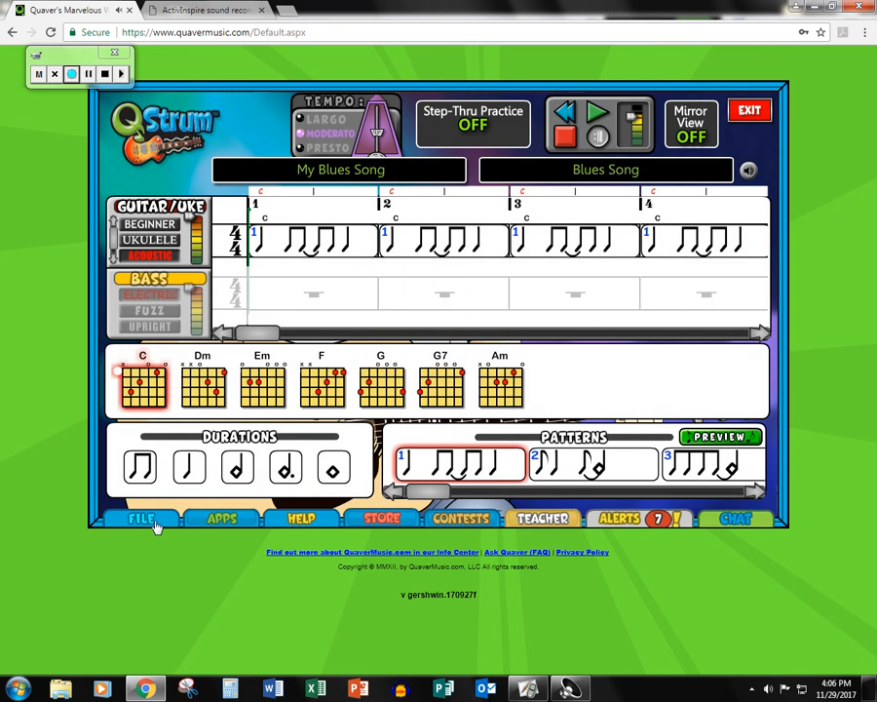
{"action": "left_click", "coordinate": [154, 524]}
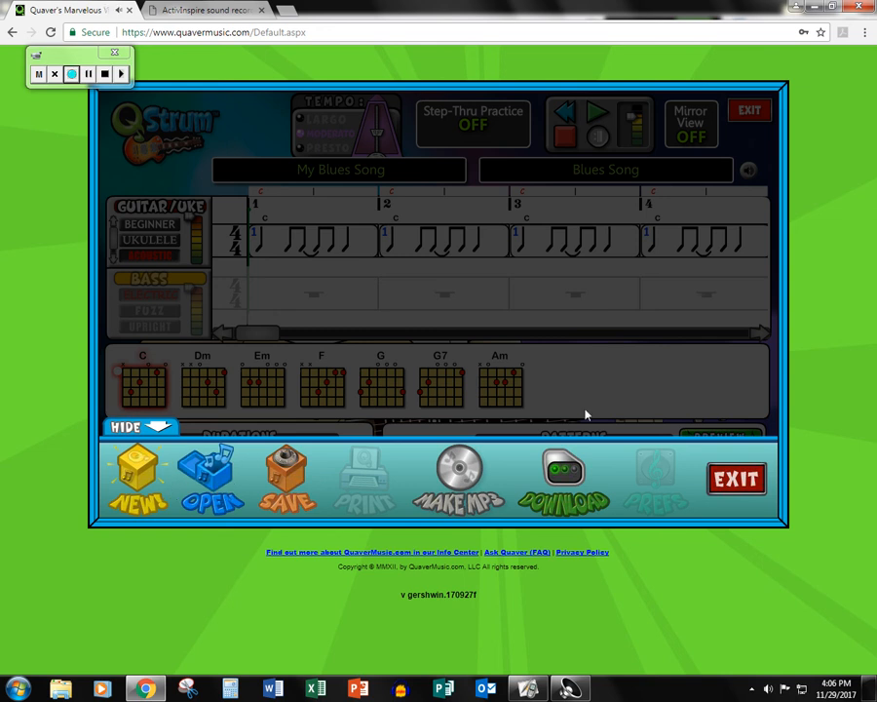
{"action": "left_click", "coordinate": [736, 478]}
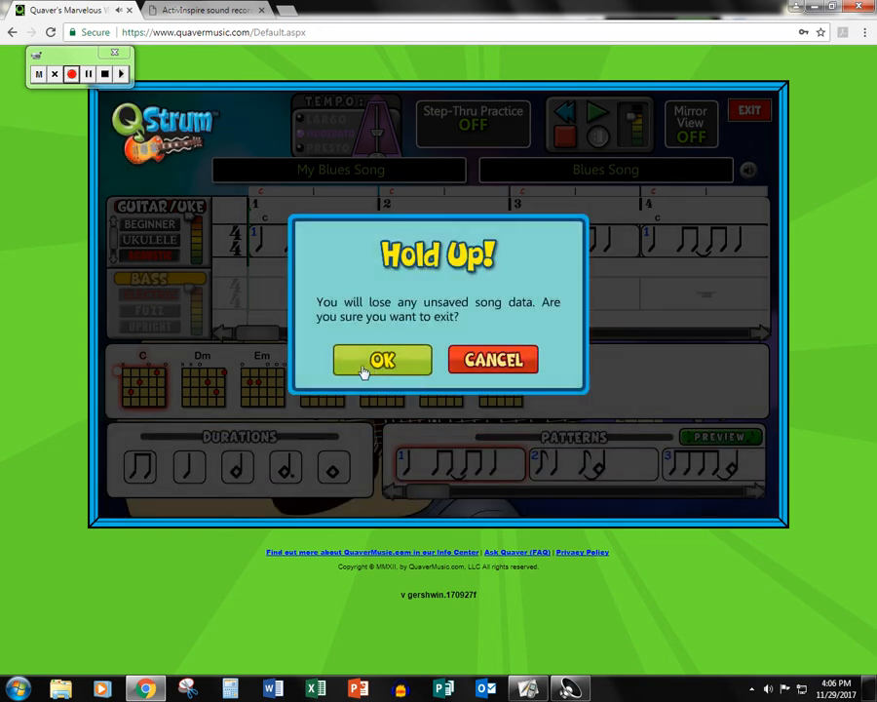